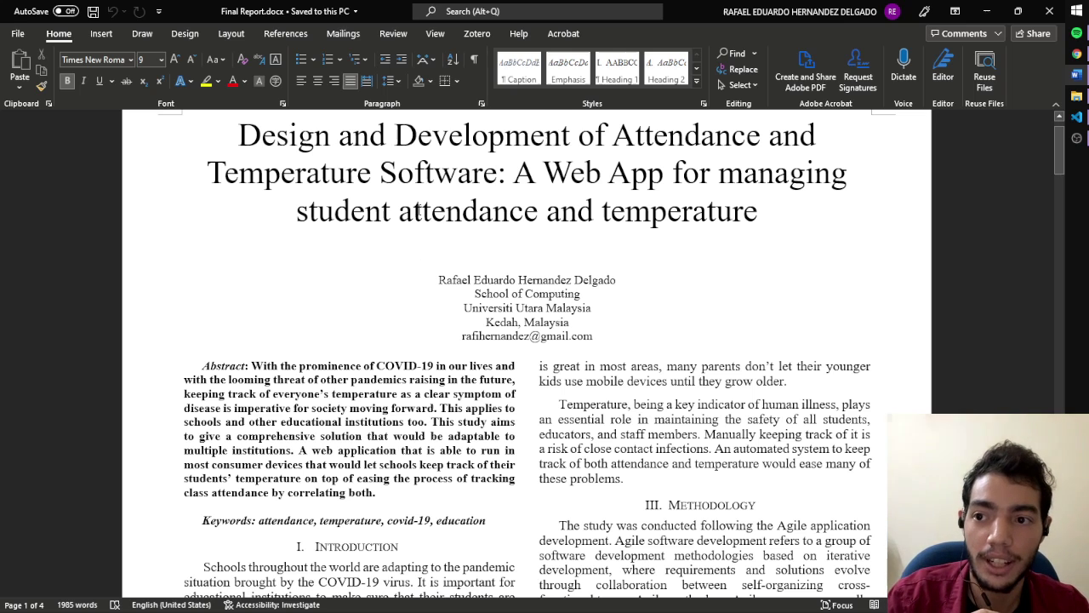
Scroll through the Word report to review it
{"action": "scroll", "coordinate": [498, 235], "scroll_direction": "up", "scroll_amount": 1}
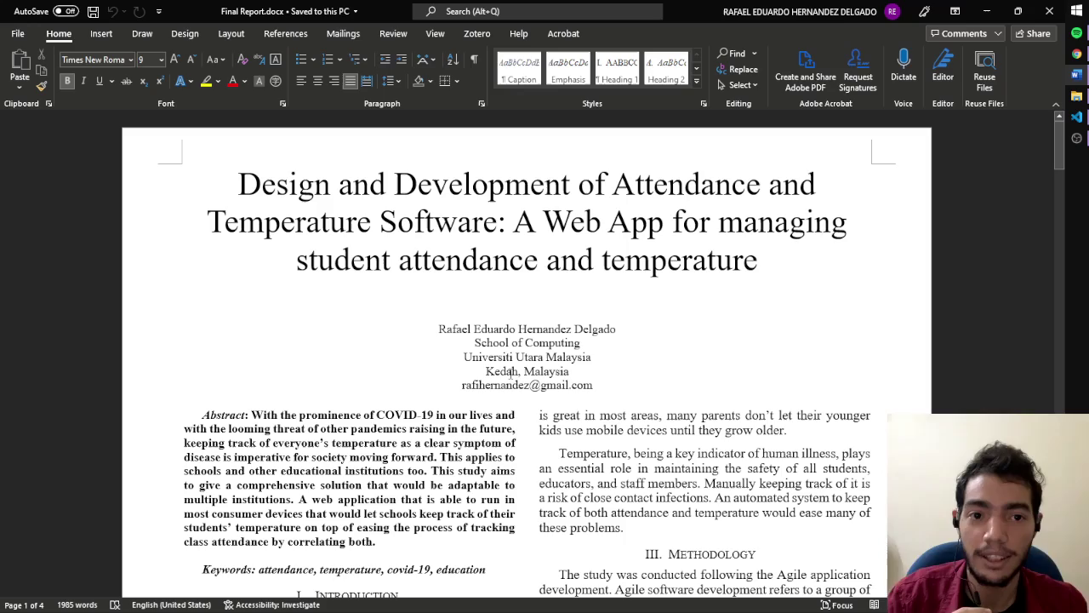
{"action": "scroll", "coordinate": [589, 330], "scroll_direction": "down", "scroll_amount": 8}
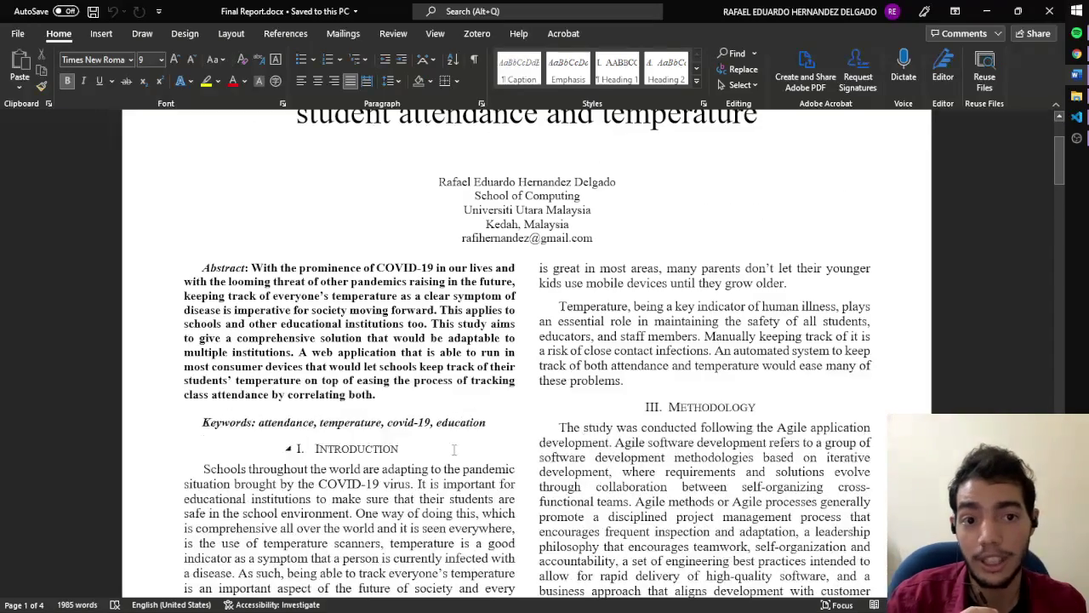
{"action": "scroll", "coordinate": [504, 406], "scroll_direction": "up", "scroll_amount": 2}
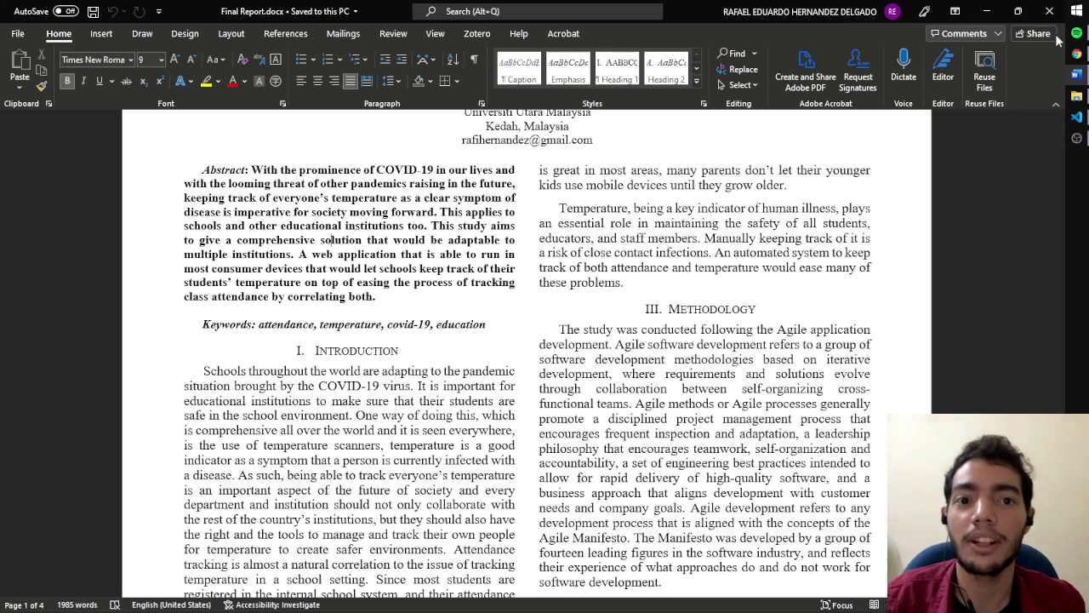
{"action": "scroll", "coordinate": [549, 430], "scroll_direction": "down", "scroll_amount": 10}
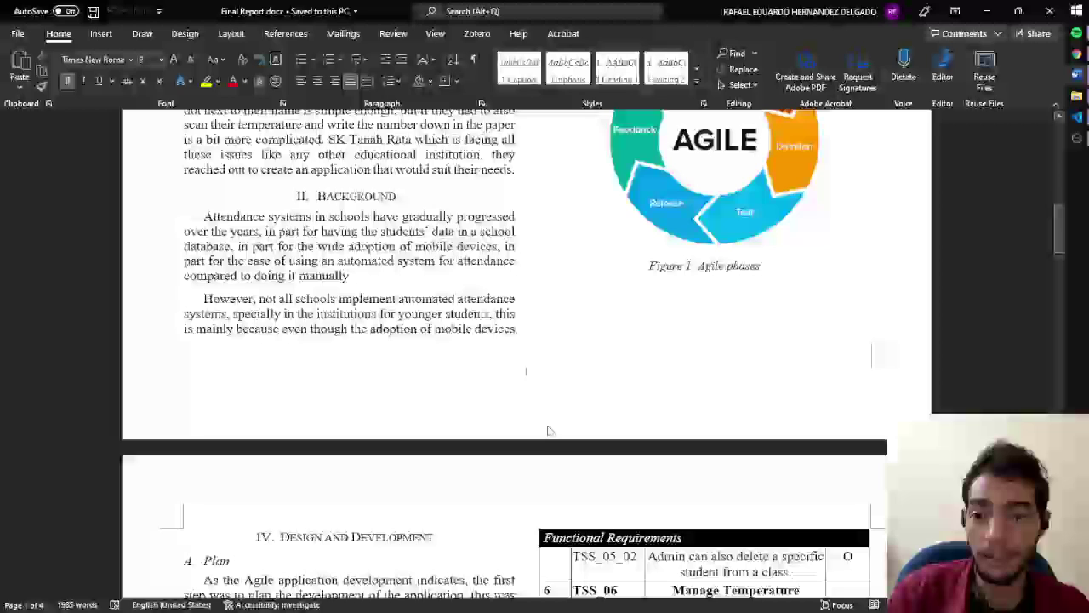
{"action": "scroll", "coordinate": [549, 430], "scroll_direction": "up", "scroll_amount": 1}
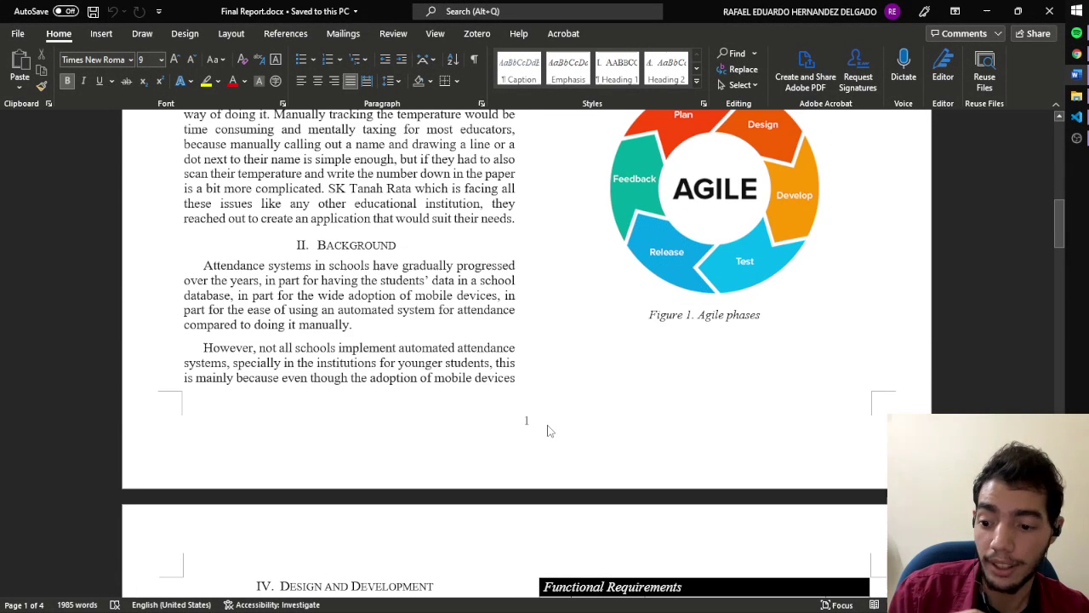
Bring up the GitHub ats_app repository page in Chrome, briefly checking the Word report in between
{"action": "key", "text": "alt+Tab"}
{"action": "key", "text": "alt+Tab"}
{"action": "key", "text": "alt+Tab"}
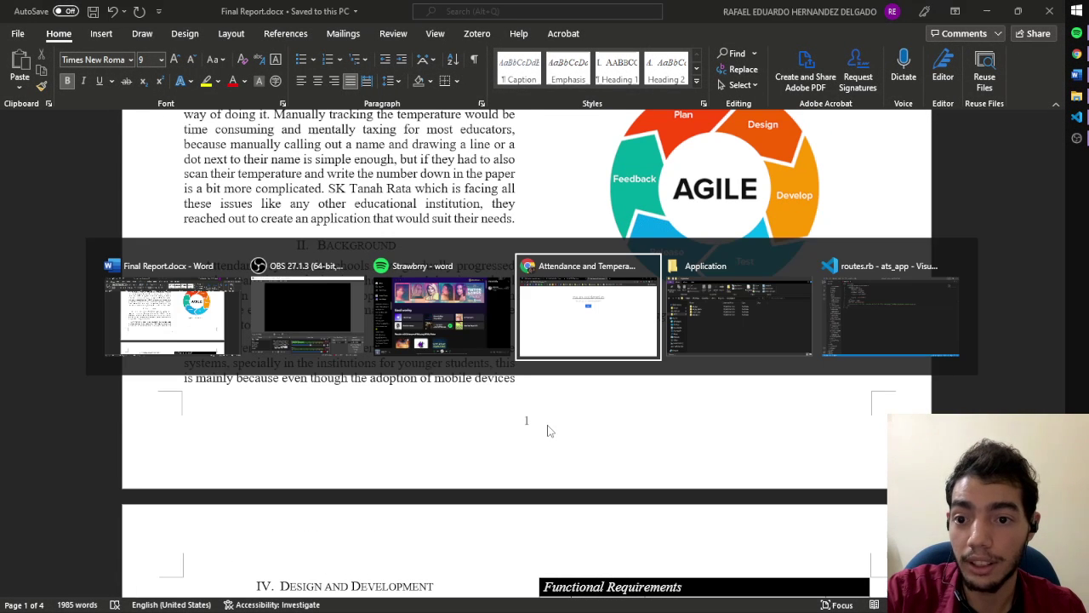
{"action": "key", "text": "ctrl+1"}
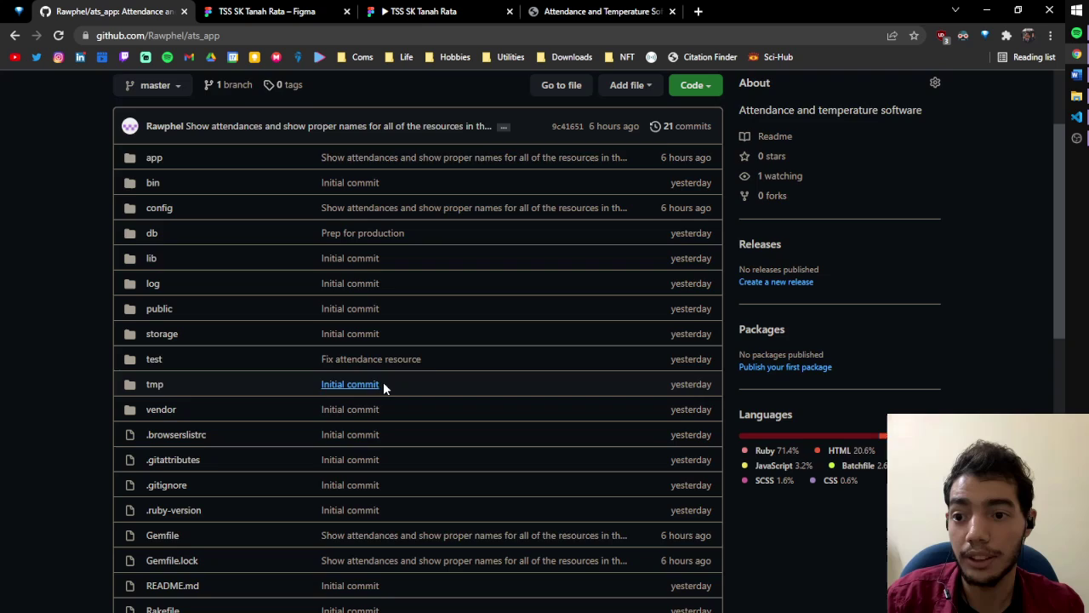
{"action": "left_click", "coordinate": [168, 36]}
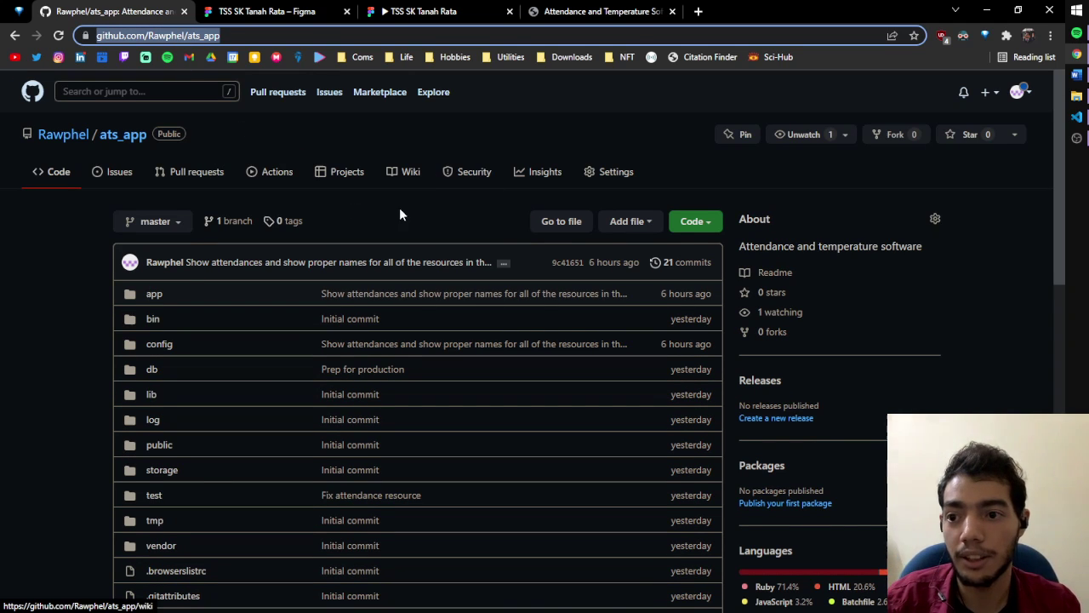
{"action": "scroll", "coordinate": [247, 290], "scroll_direction": "down", "scroll_amount": 1}
{"action": "scroll", "coordinate": [247, 290], "scroll_direction": "up", "scroll_amount": 1}
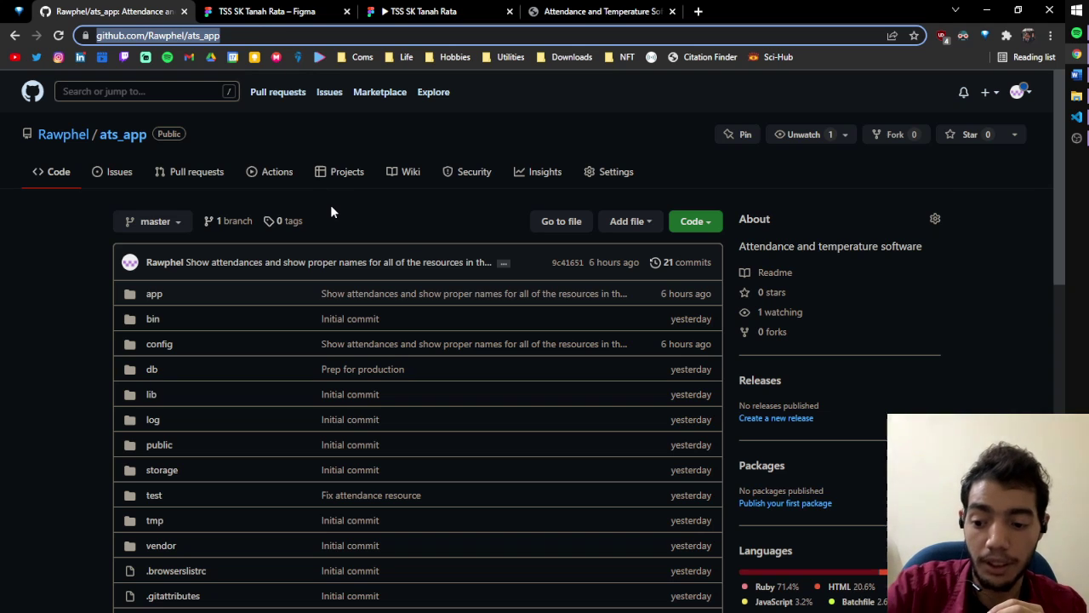
{"action": "key", "text": "alt+Tab"}
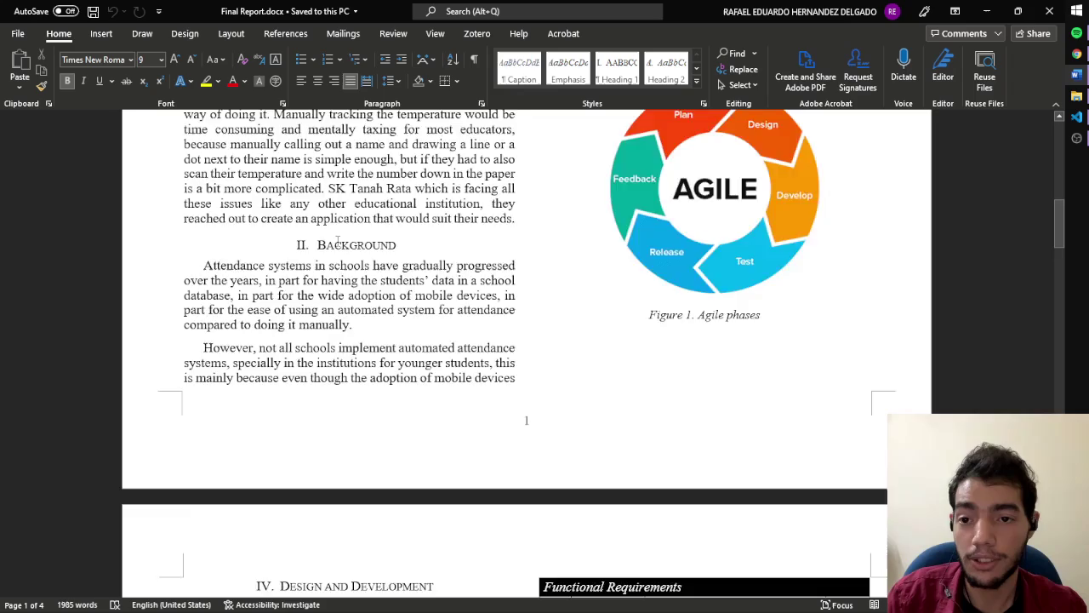
{"action": "scroll", "coordinate": [337, 241], "scroll_direction": "up", "scroll_amount": 10}
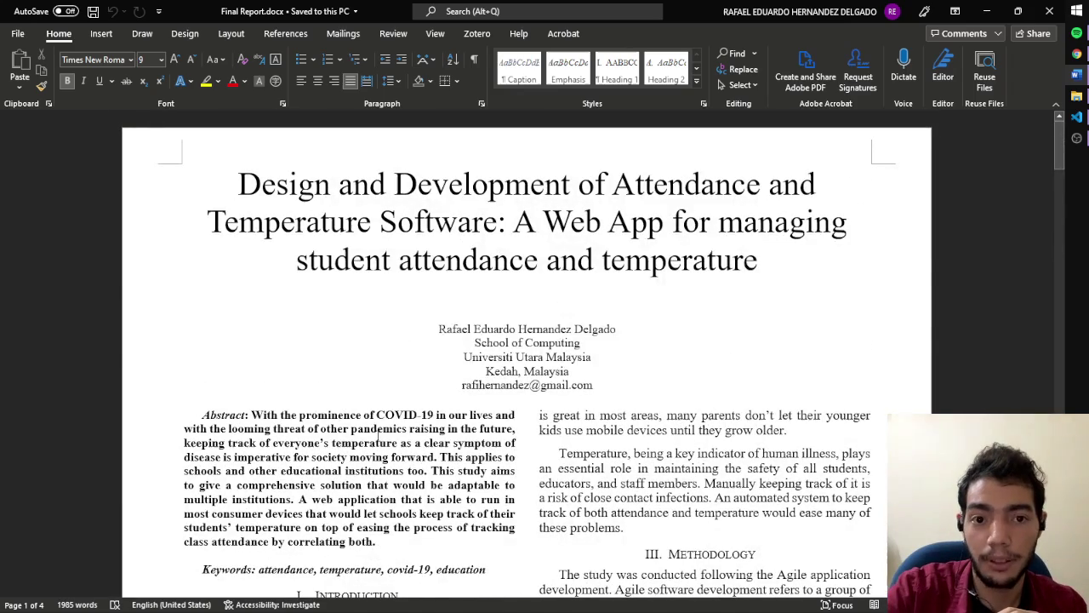
{"action": "key", "text": "alt+Tab"}
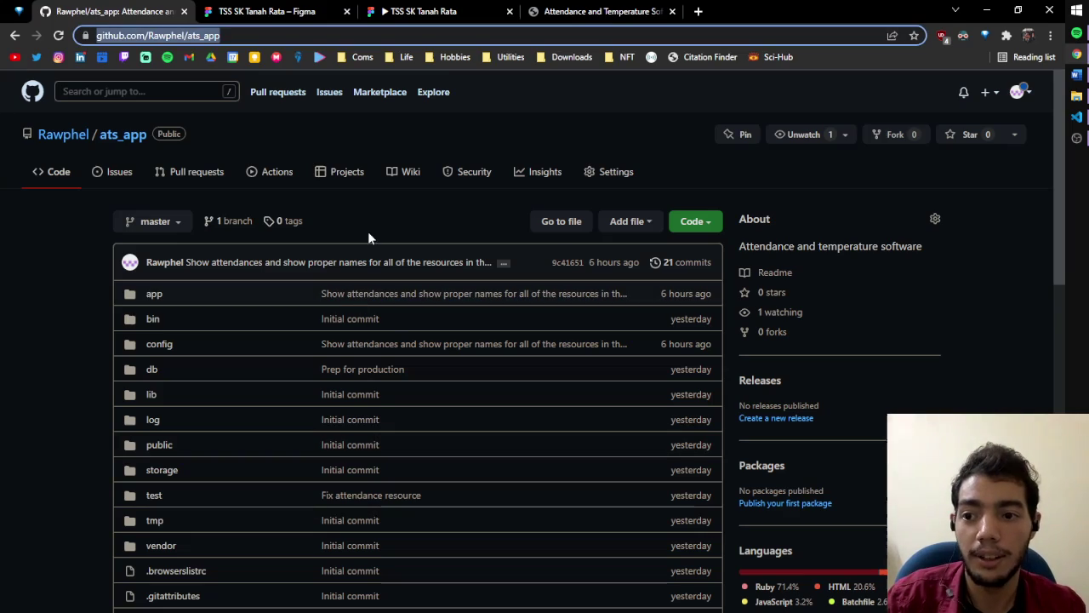
Step the Figma Webapp prototype from Login through to Classes, then show the live ATS sign-in page
{"action": "left_click", "coordinate": [296, 11]}
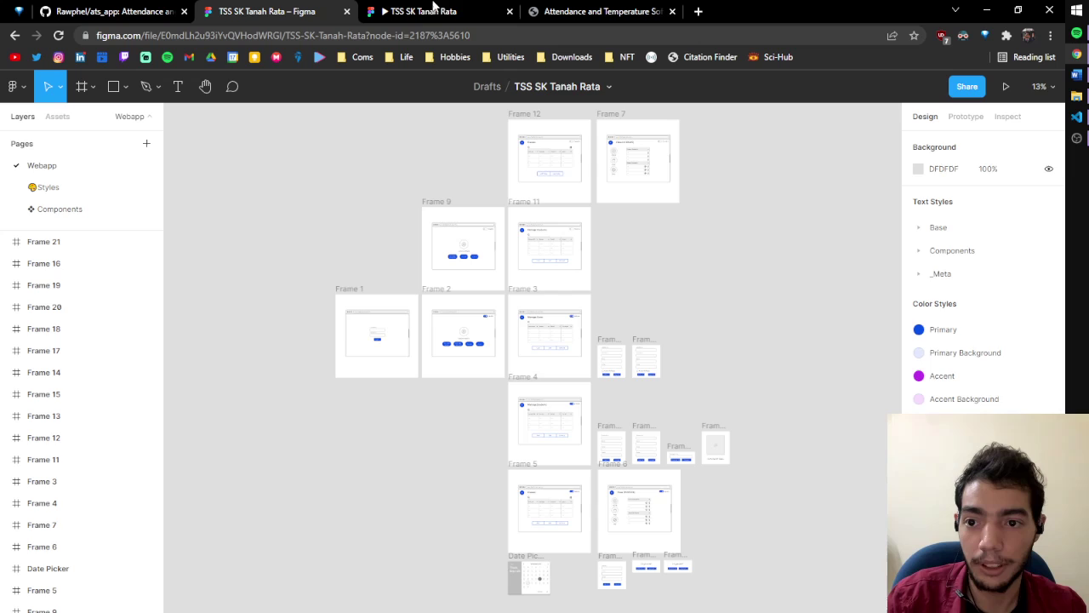
{"action": "left_click", "coordinate": [434, 7]}
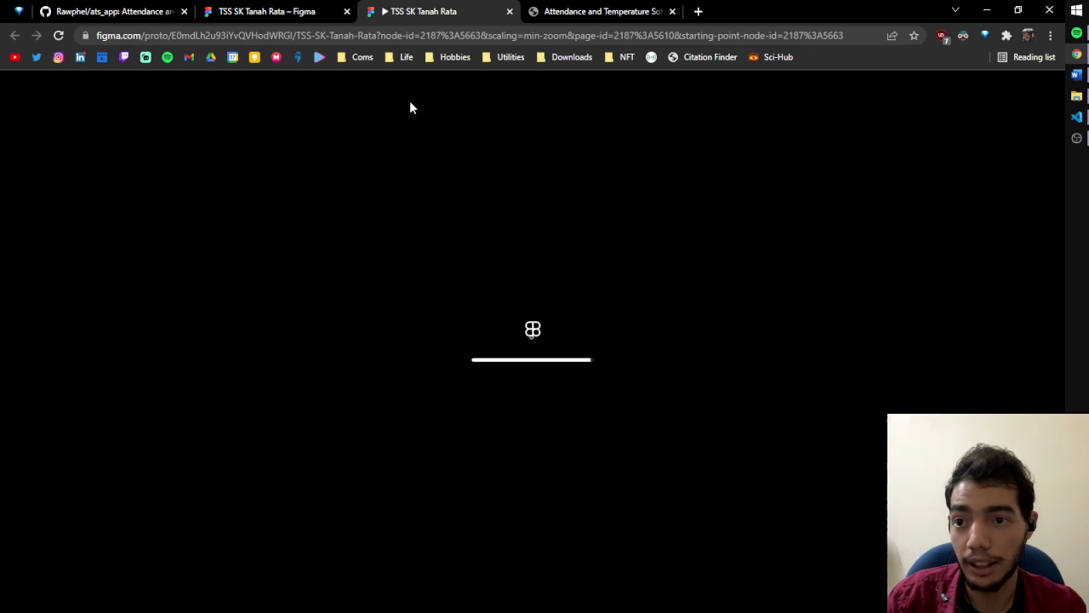
{"action": "left_click", "coordinate": [268, 9]}
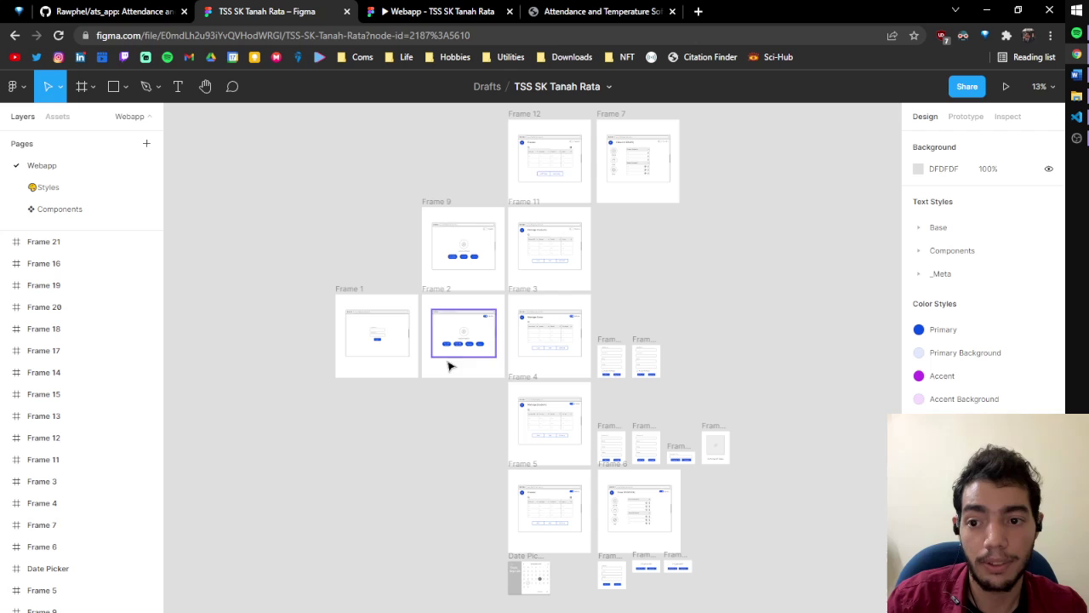
{"action": "left_click", "coordinate": [391, 8]}
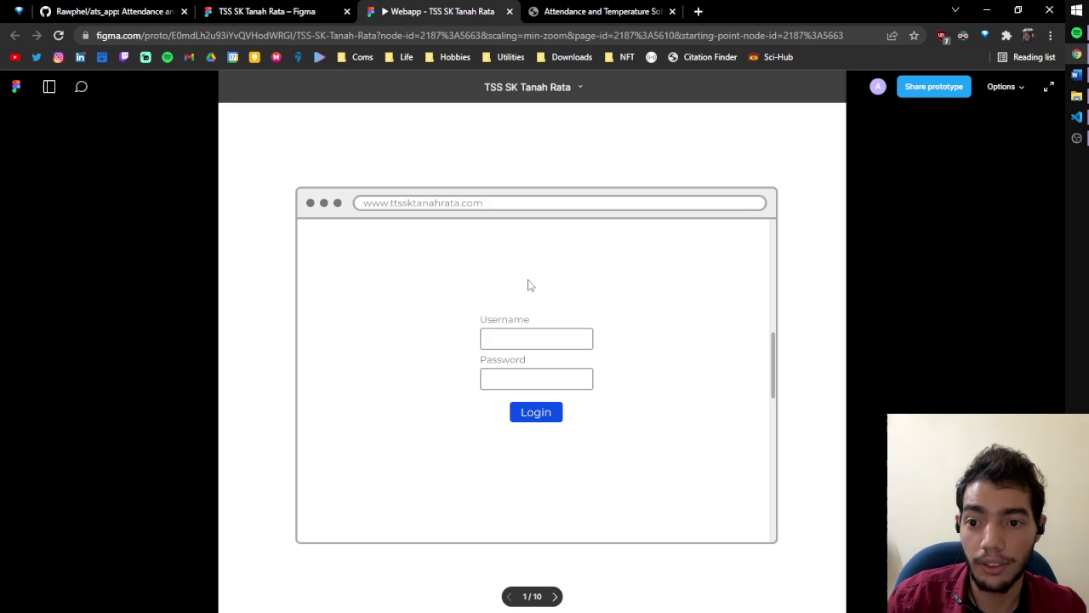
{"action": "left_click", "coordinate": [523, 410]}
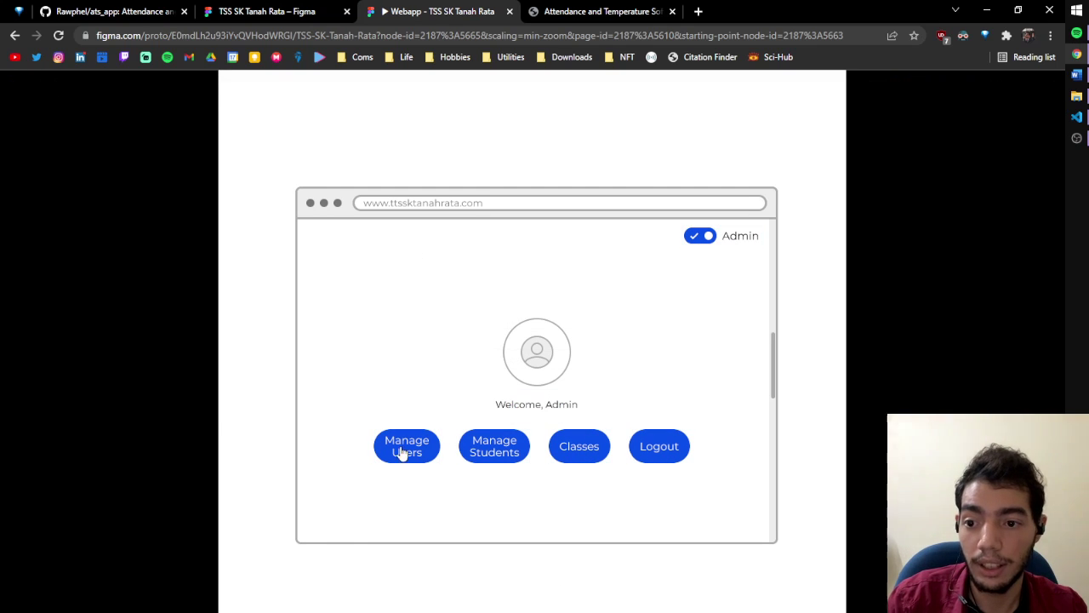
{"action": "left_click", "coordinate": [577, 448]}
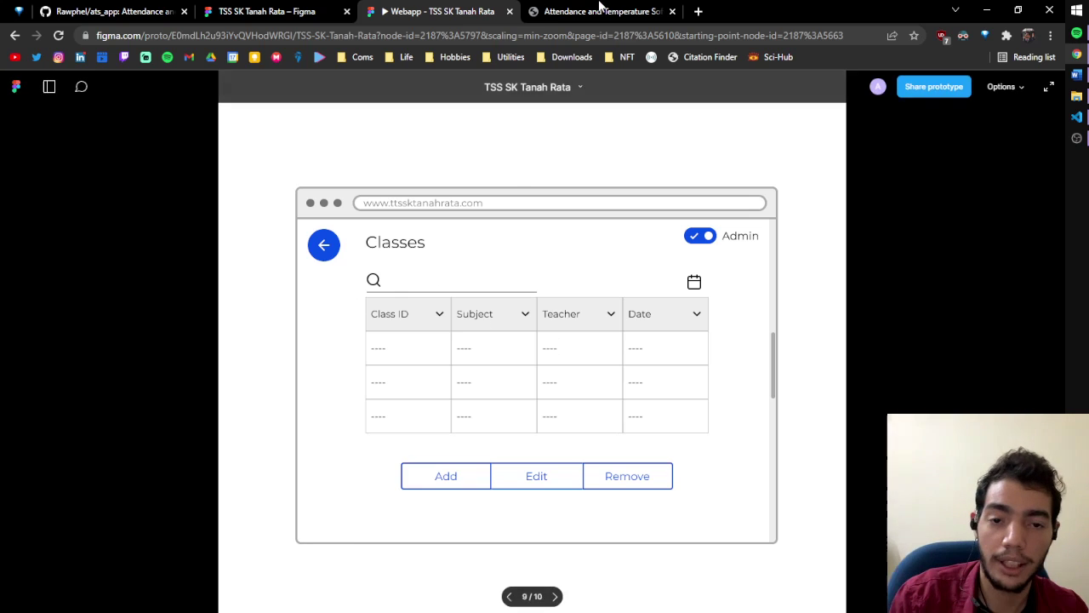
{"action": "left_click", "coordinate": [600, 11]}
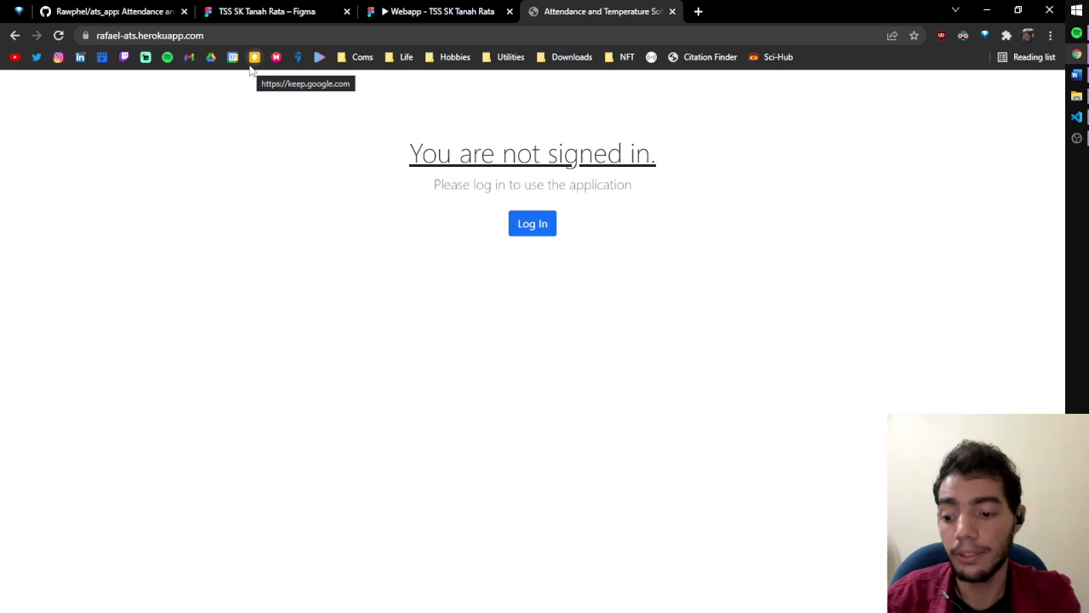
Open the ats_app folder in File Explorer and launch a PowerShell window there
{"action": "key", "text": "alt+Tab"}
{"action": "key", "text": "alt+Tab"}
{"action": "key", "text": "alt+Tab"}
{"action": "key", "text": "alt+Tab"}
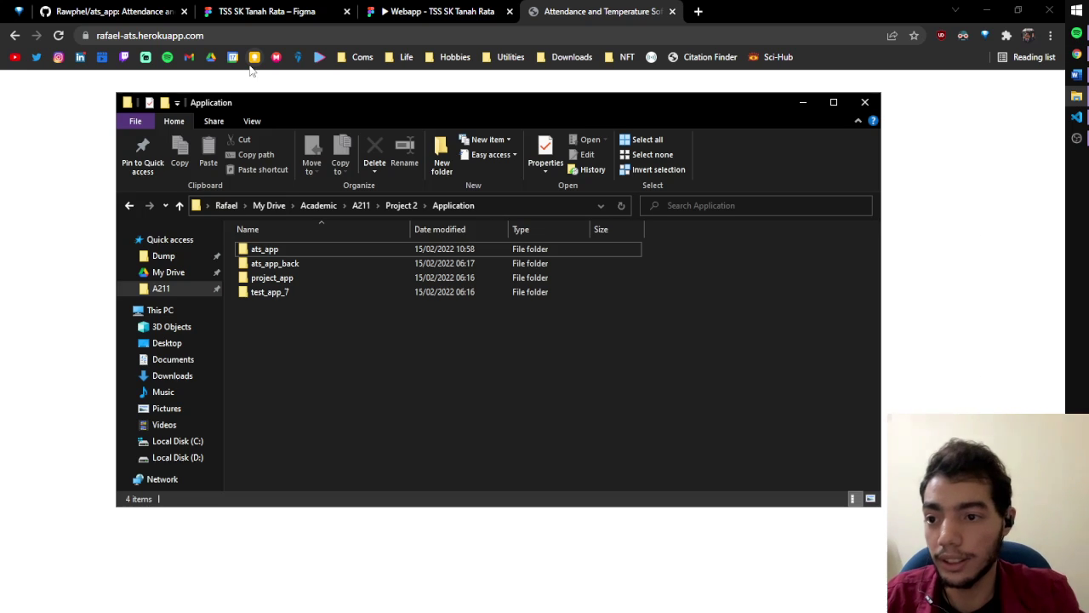
{"action": "double_click", "coordinate": [281, 251]}
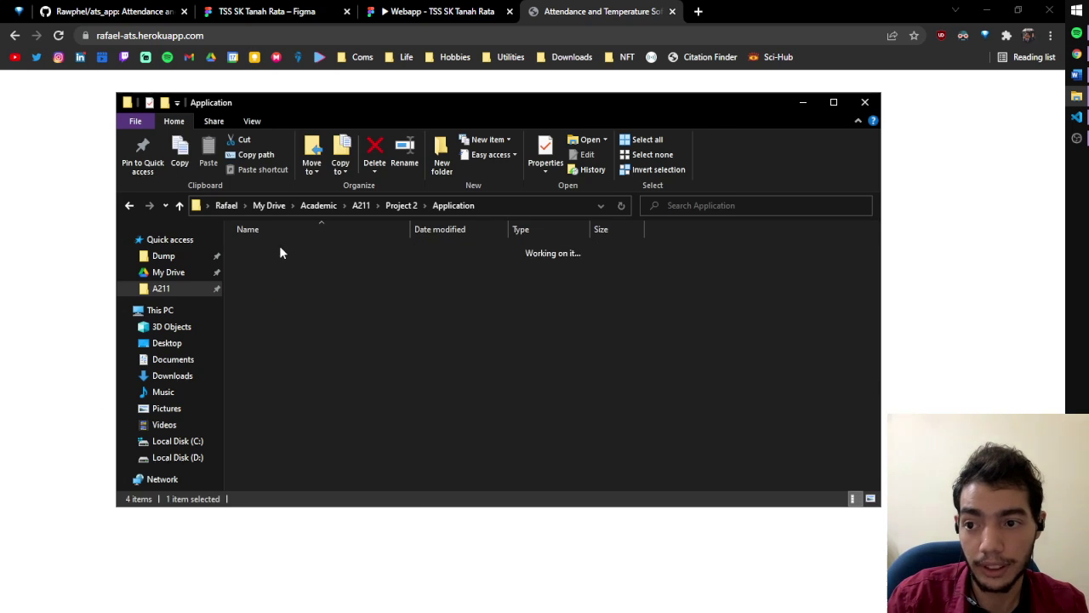
{"action": "scroll", "coordinate": [406, 382], "scroll_direction": "down", "scroll_amount": 4}
{"action": "scroll", "coordinate": [406, 381], "scroll_direction": "up", "scroll_amount": 4}
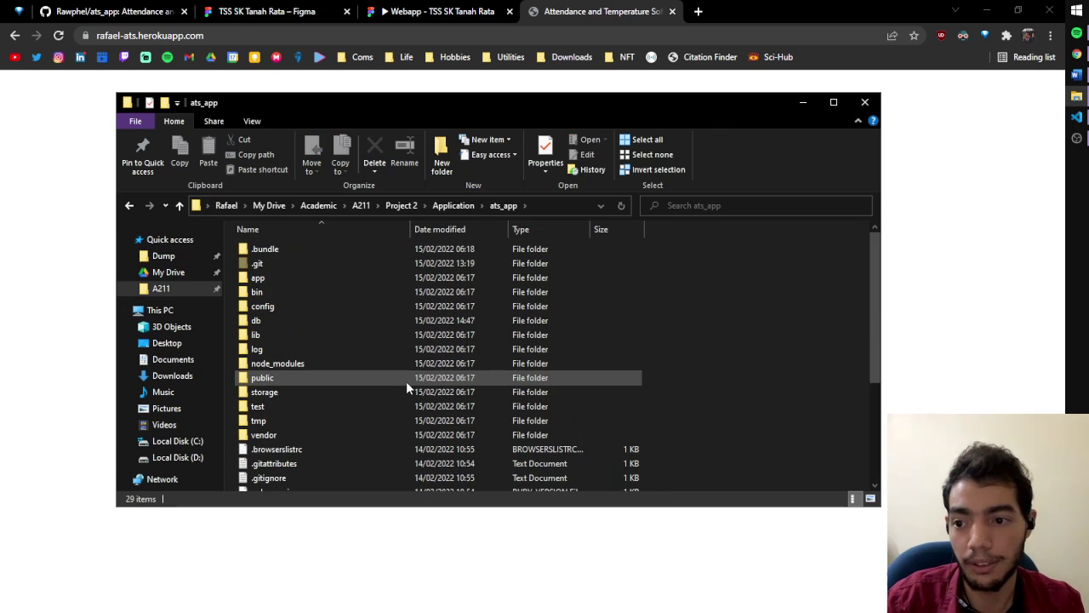
{"action": "right_click", "coordinate": [716, 358]}
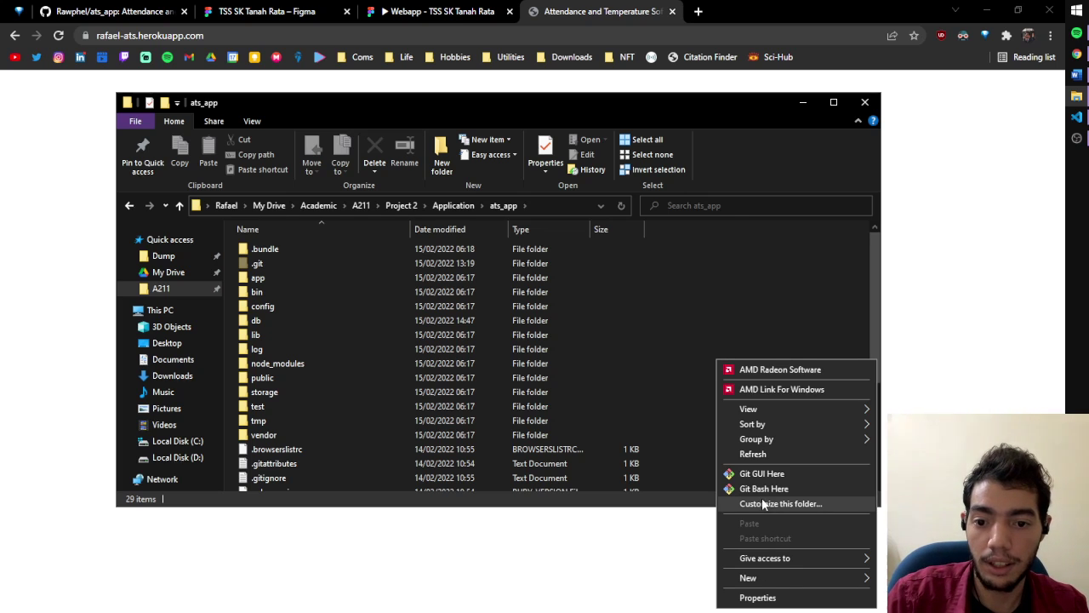
{"action": "right_click", "coordinate": [747, 329], "text": "shift"}
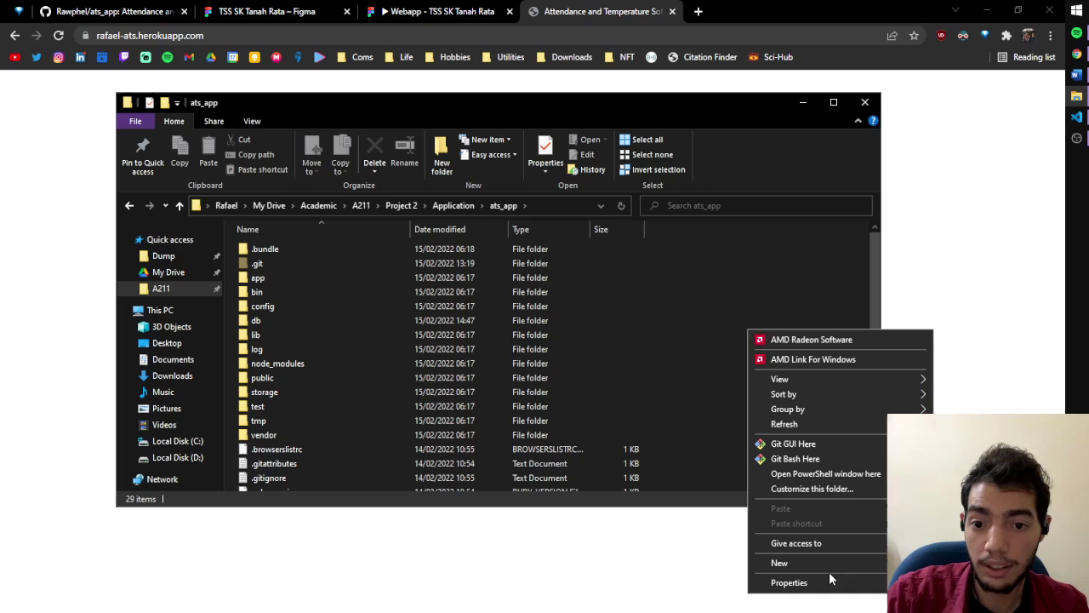
{"action": "left_click", "coordinate": [818, 475]}
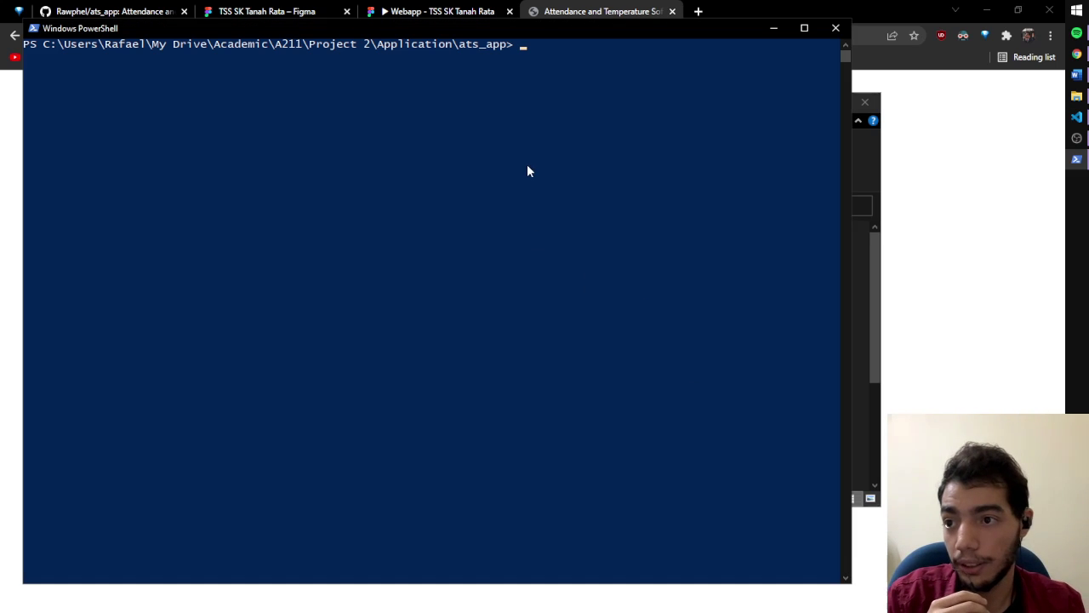
Start the Rails server with rails s on 127.0.0.1:3000 and shrink the PowerShell window
{"action": "type", "text": "rails s"}
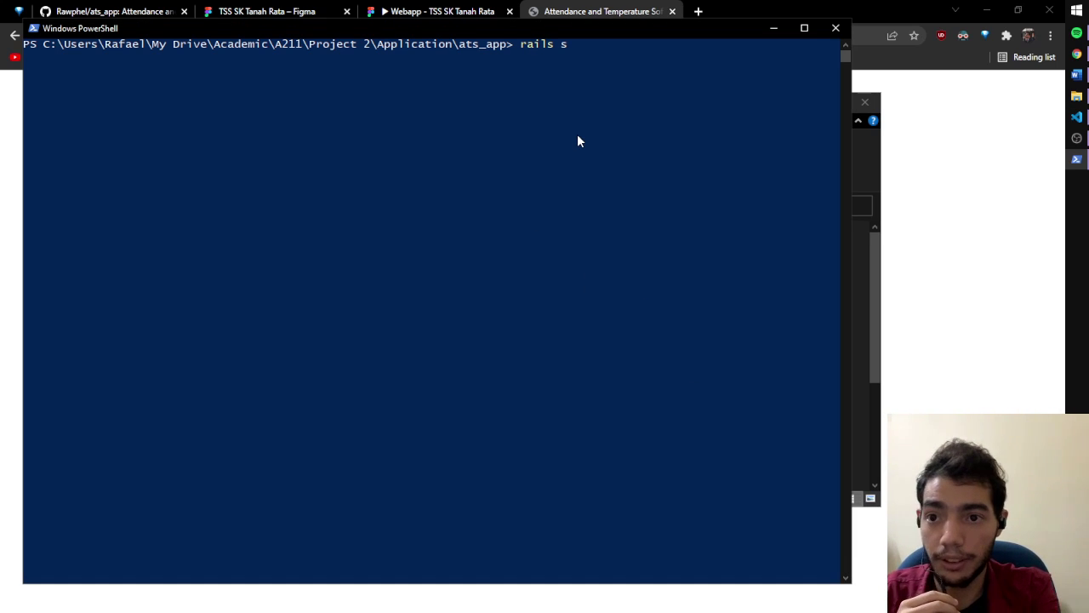
{"action": "key", "text": "Return"}
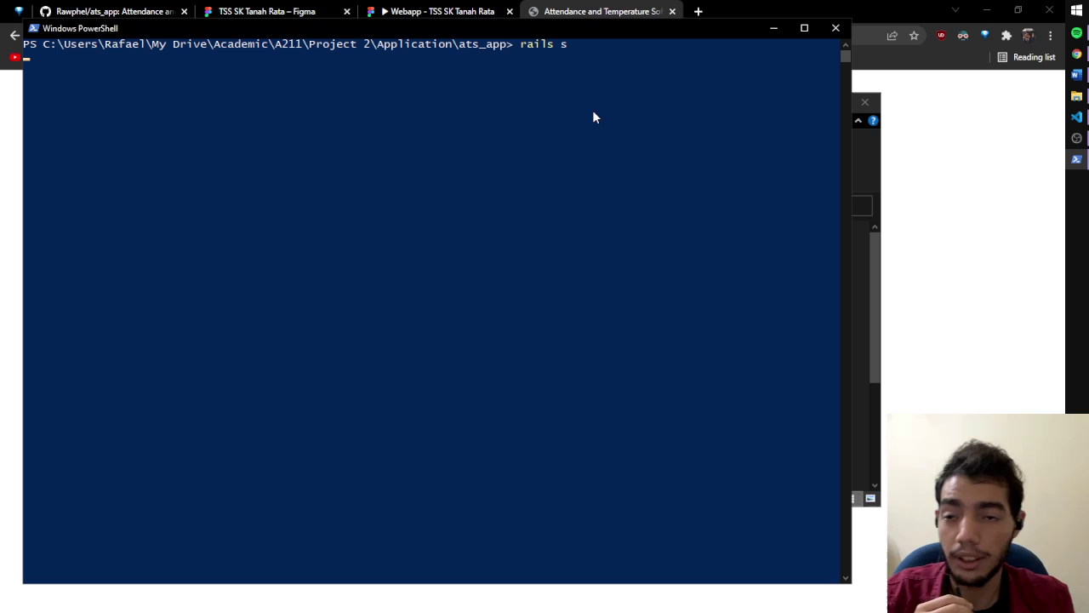
{"action": "left_click_drag", "start_coordinate": [851, 16], "coordinate": [437, 219]}
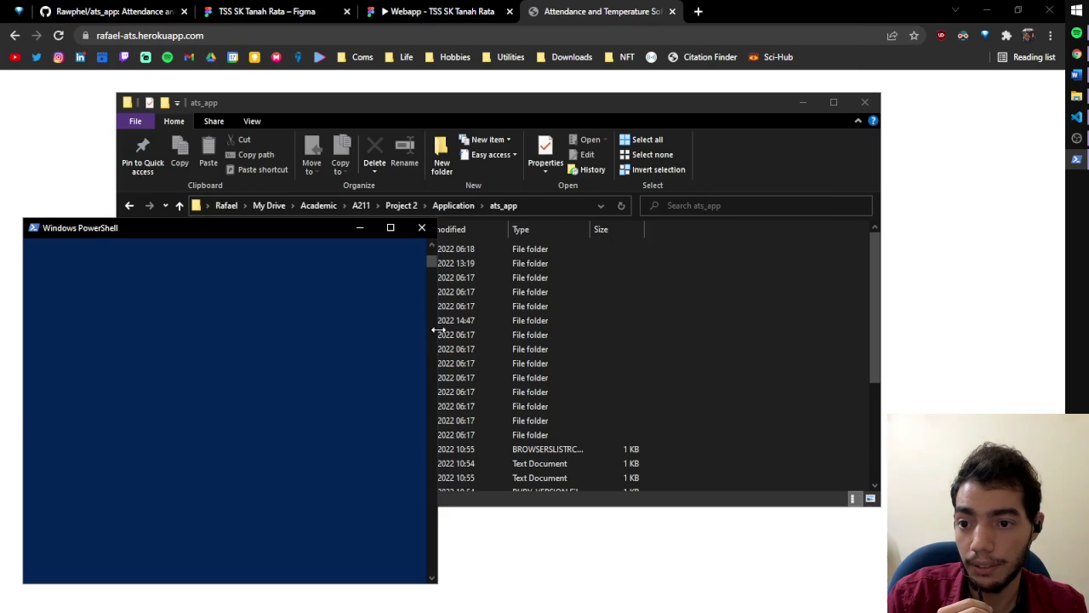
{"action": "left_click_drag", "start_coordinate": [436, 330], "coordinate": [585, 349]}
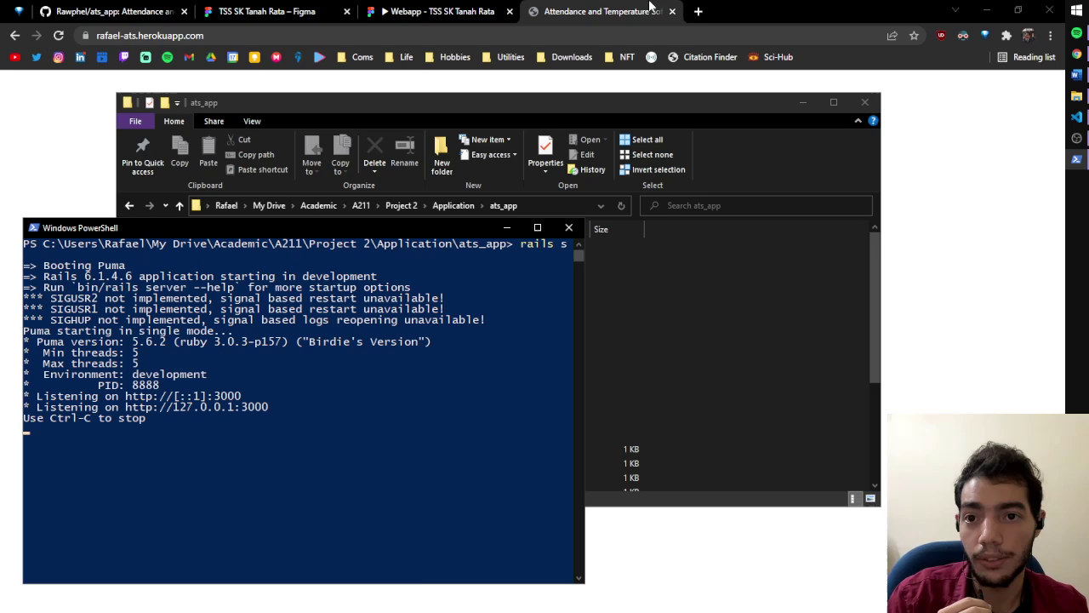
Load localhost:3000 in a new tab and log out of the local app
{"action": "left_click", "coordinate": [696, 9]}
{"action": "type", "text": "loc"}
{"action": "key", "text": "Return"}
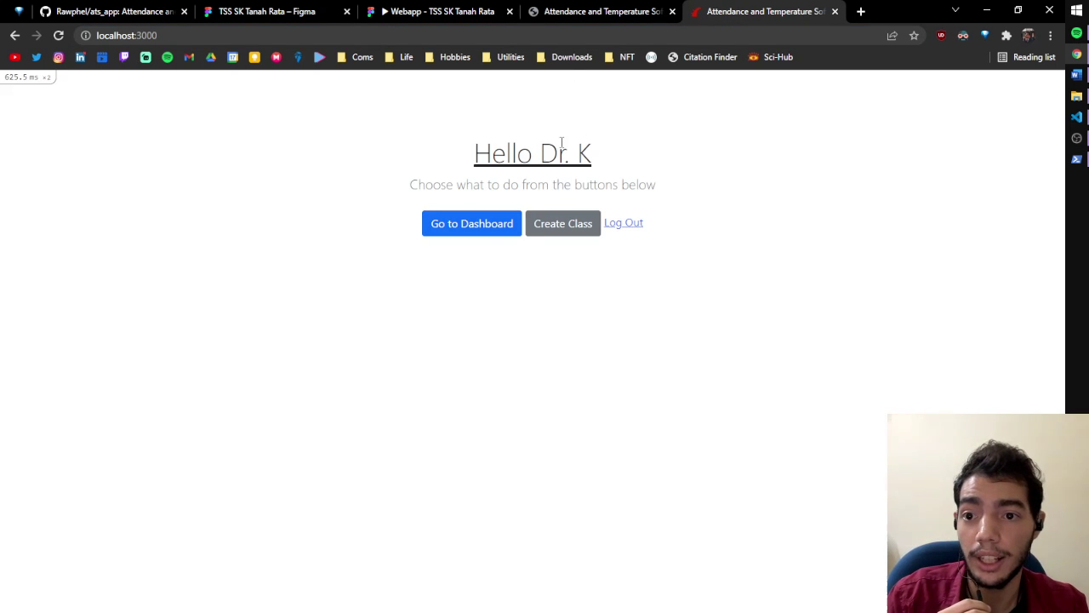
{"action": "left_click", "coordinate": [616, 224]}
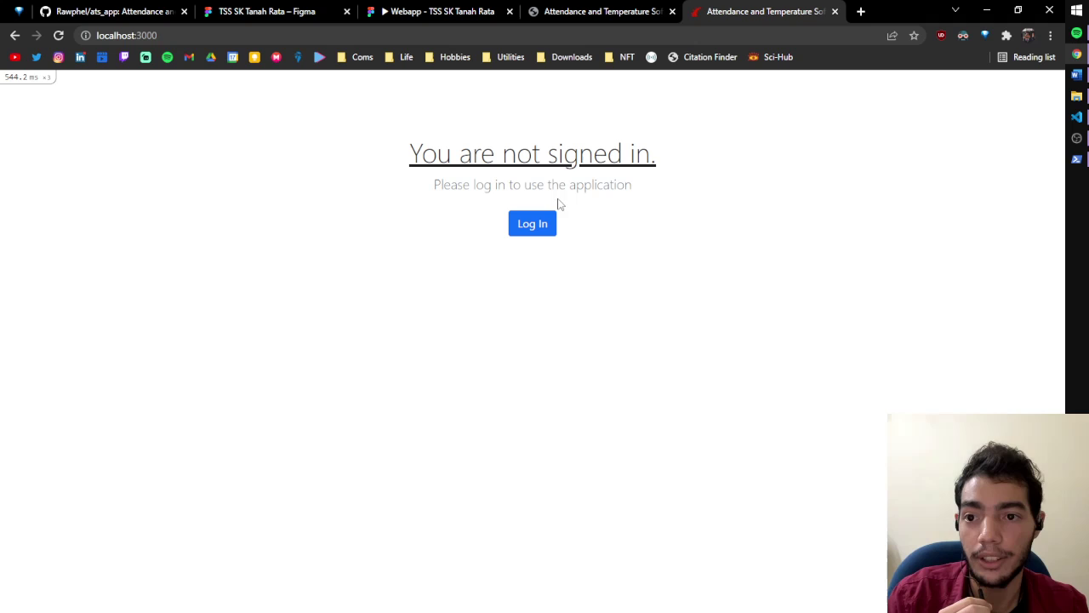
Reach the Log in page on both the Heroku app and the local app
{"action": "left_click", "coordinate": [600, 9]}
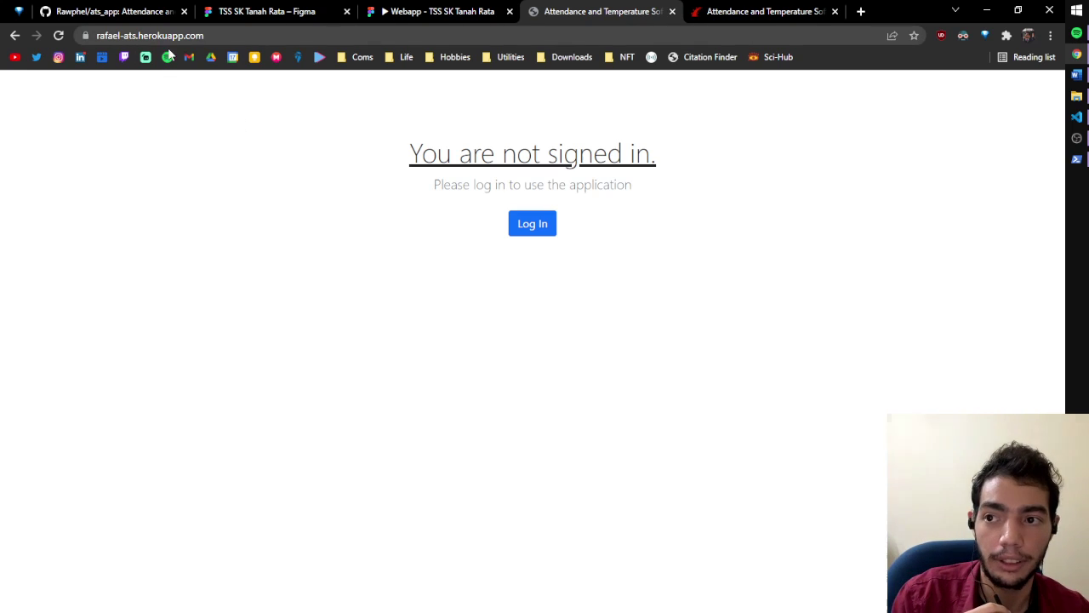
{"action": "left_click", "coordinate": [540, 228]}
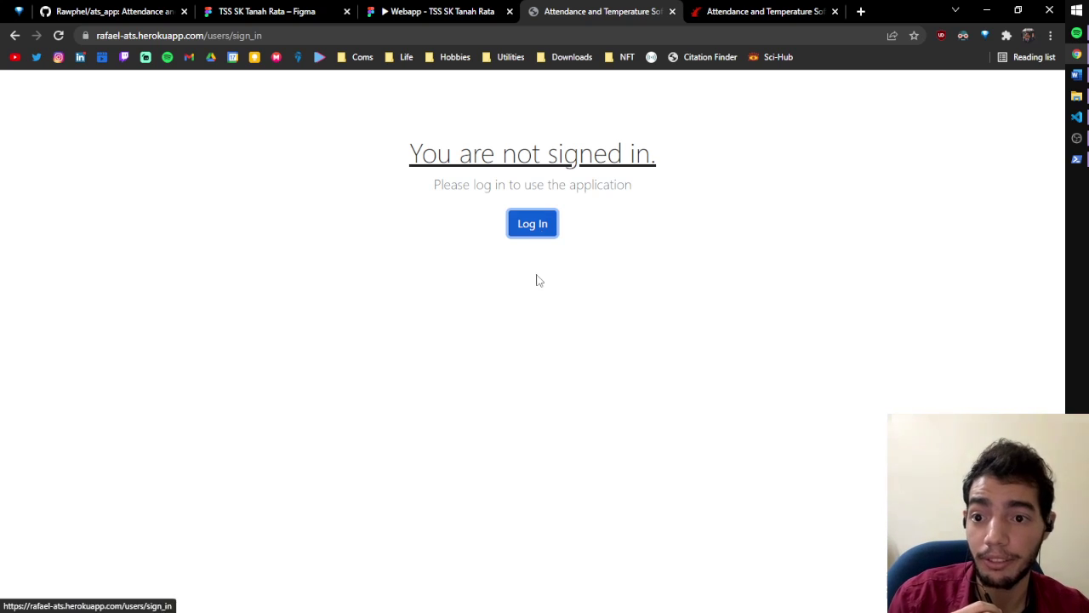
{"action": "left_click", "coordinate": [524, 225]}
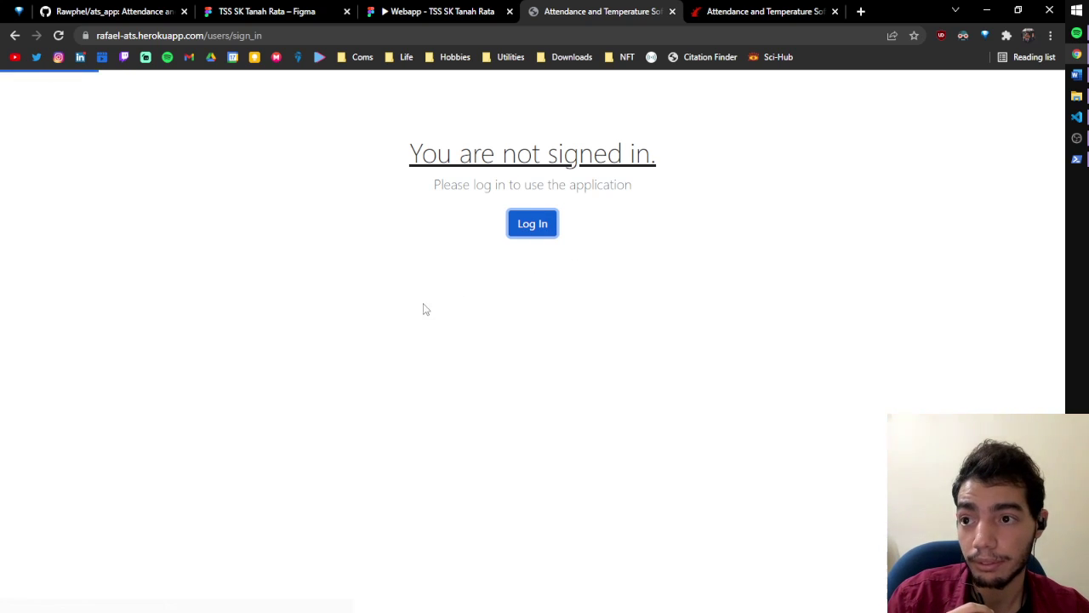
{"action": "left_click", "coordinate": [748, 6]}
{"action": "left_click", "coordinate": [561, 7]}
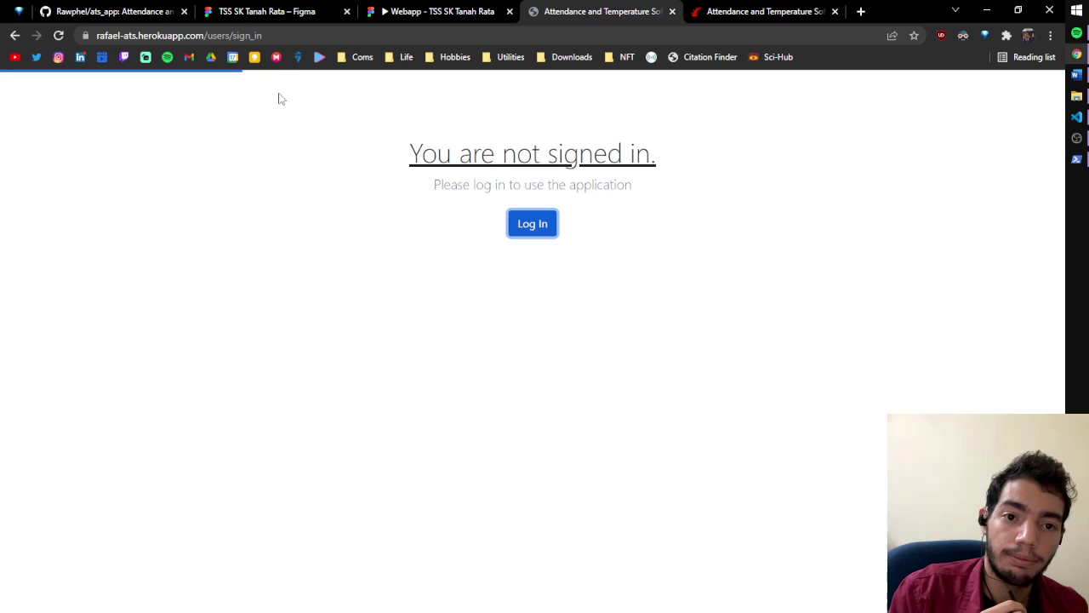
{"action": "left_click", "coordinate": [780, 7]}
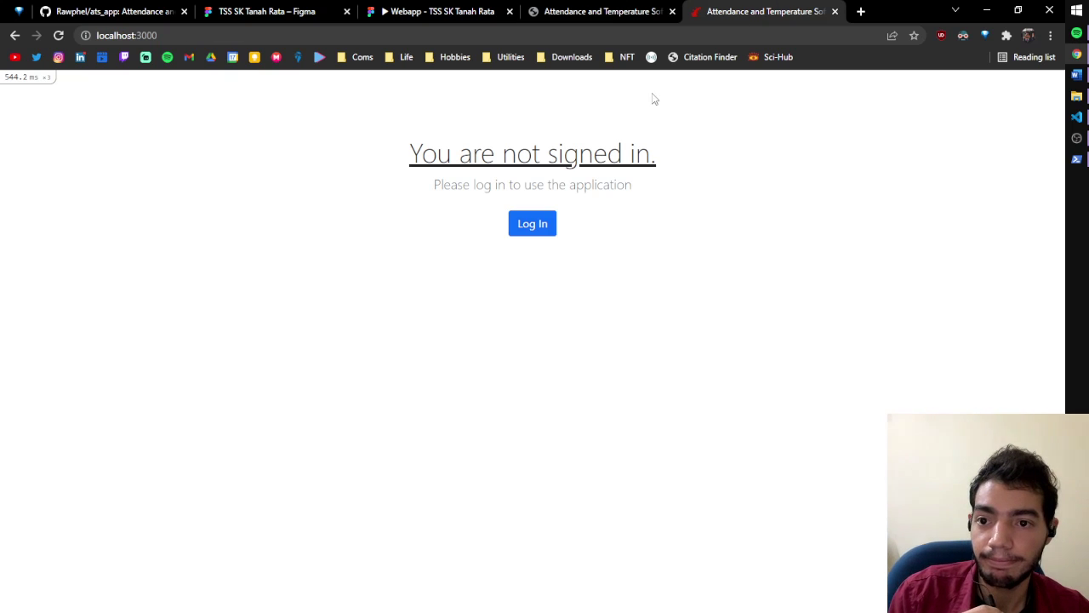
{"action": "left_click", "coordinate": [524, 235]}
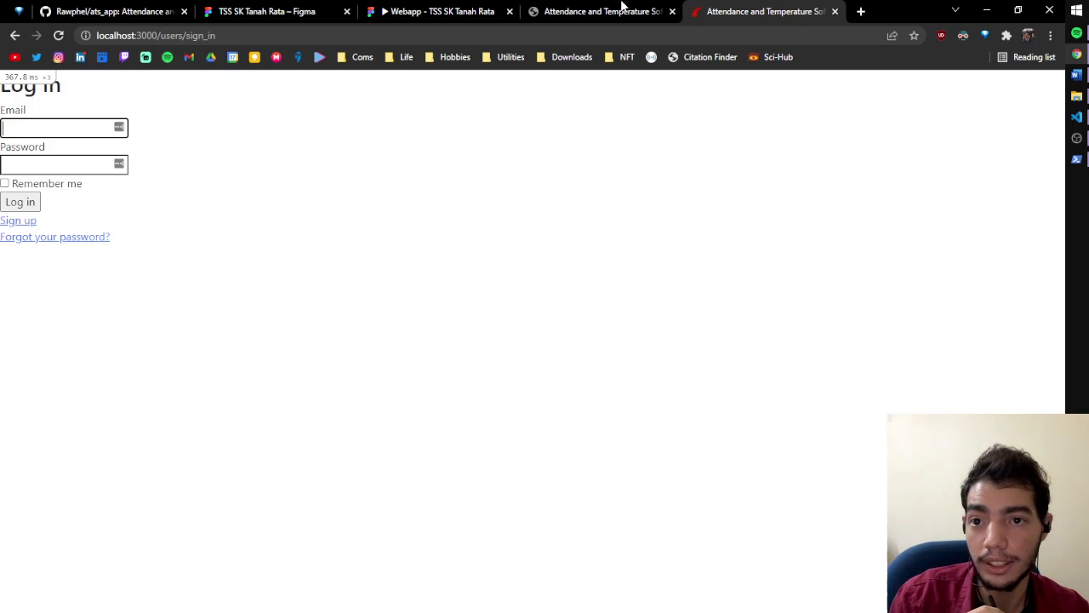
{"action": "left_click", "coordinate": [623, 10]}
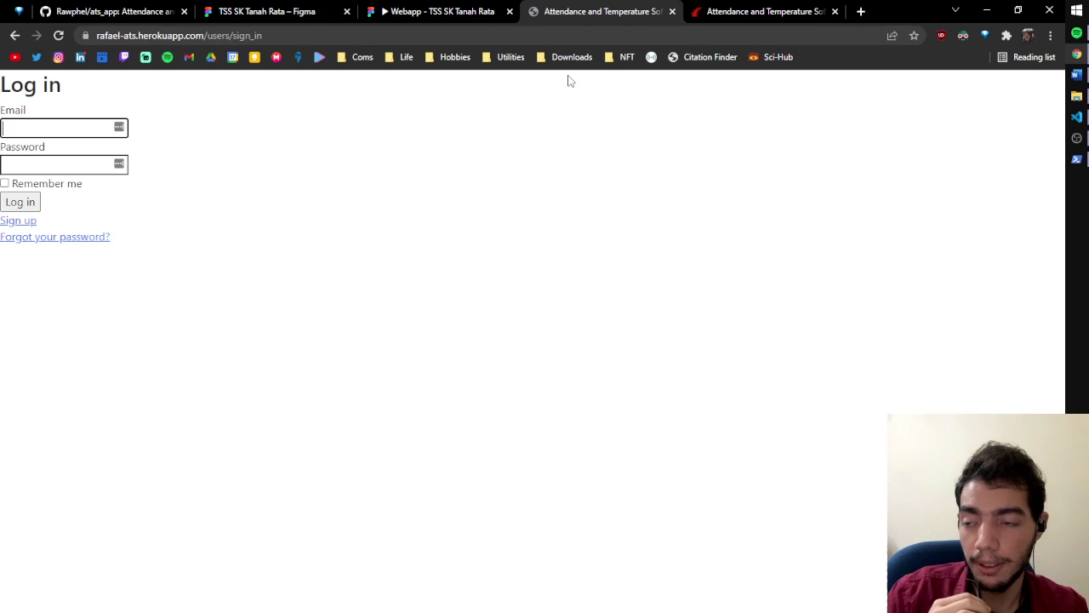
Sign up a new account with the user's name, e-mail and an 8-digit password, then open the dashboard
{"action": "left_click", "coordinate": [7, 225]}
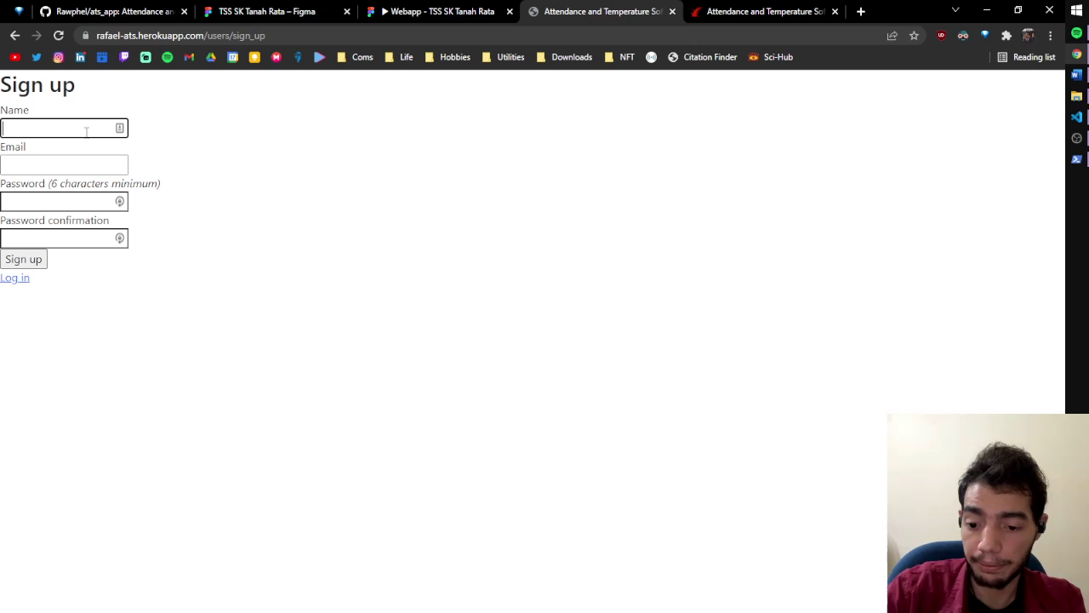
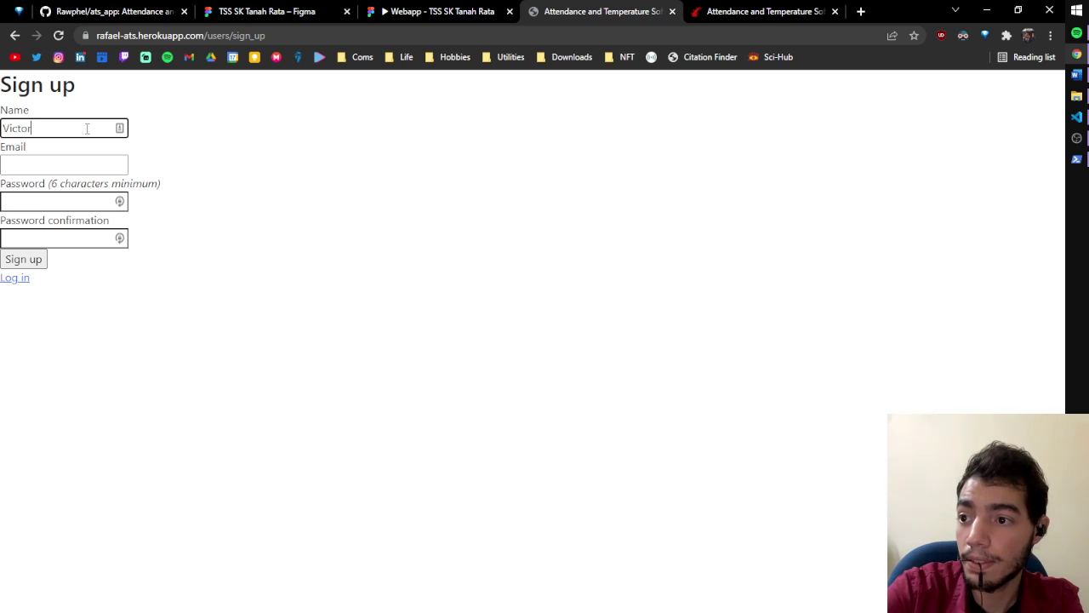
{"action": "key", "text": "Tab"}
{"action": "type", "text": "vic@"}
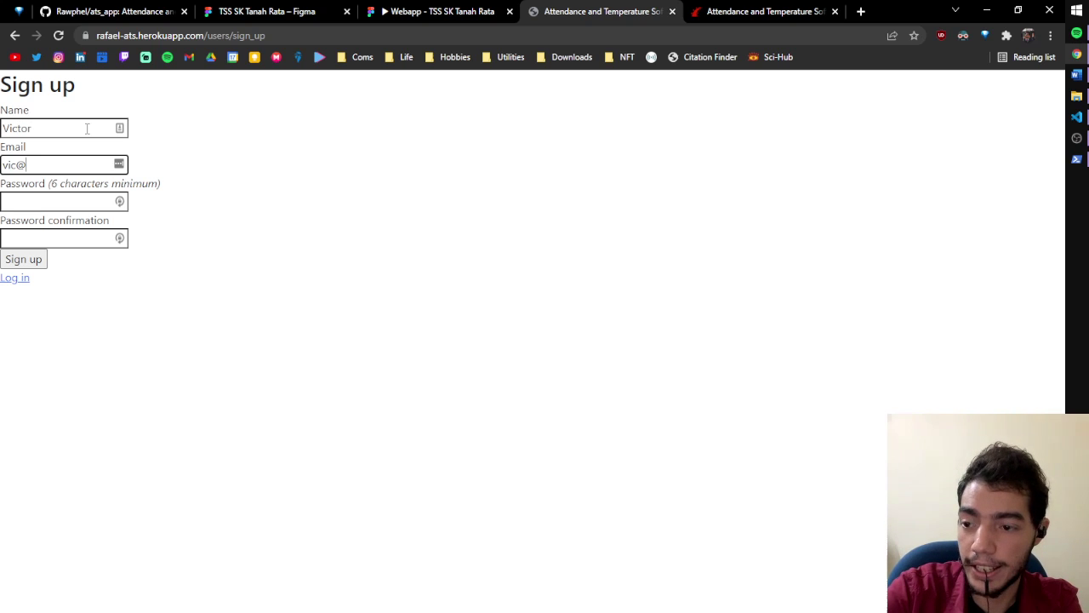
{"action": "type", "text": "test.com"}
{"action": "key", "text": "Tab"}
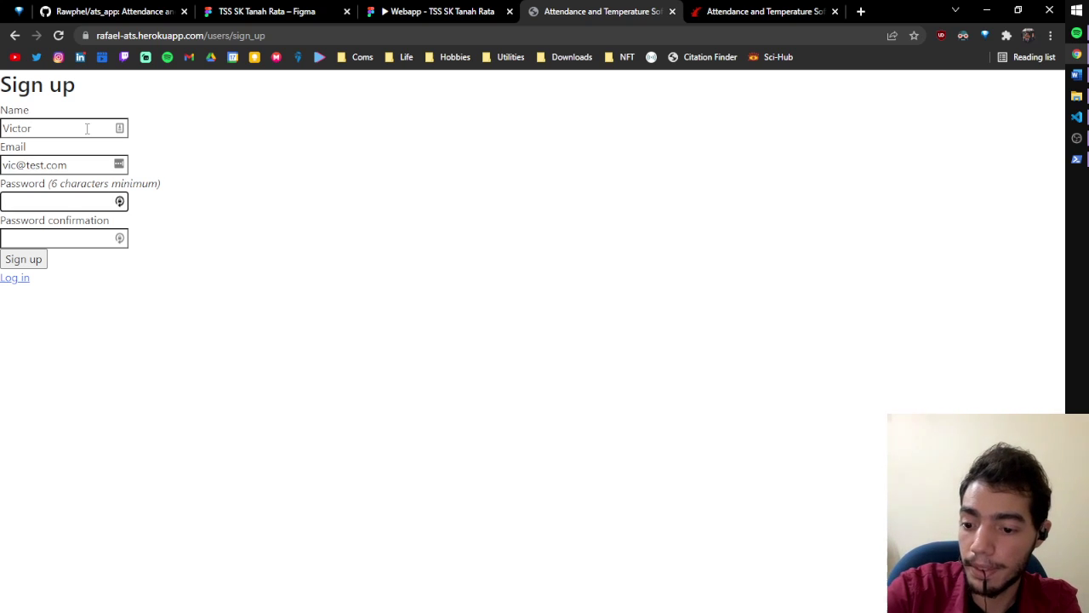
{"action": "type", "text": "12345678"}
{"action": "key", "text": "Tab"}
{"action": "type", "text": "1234"}
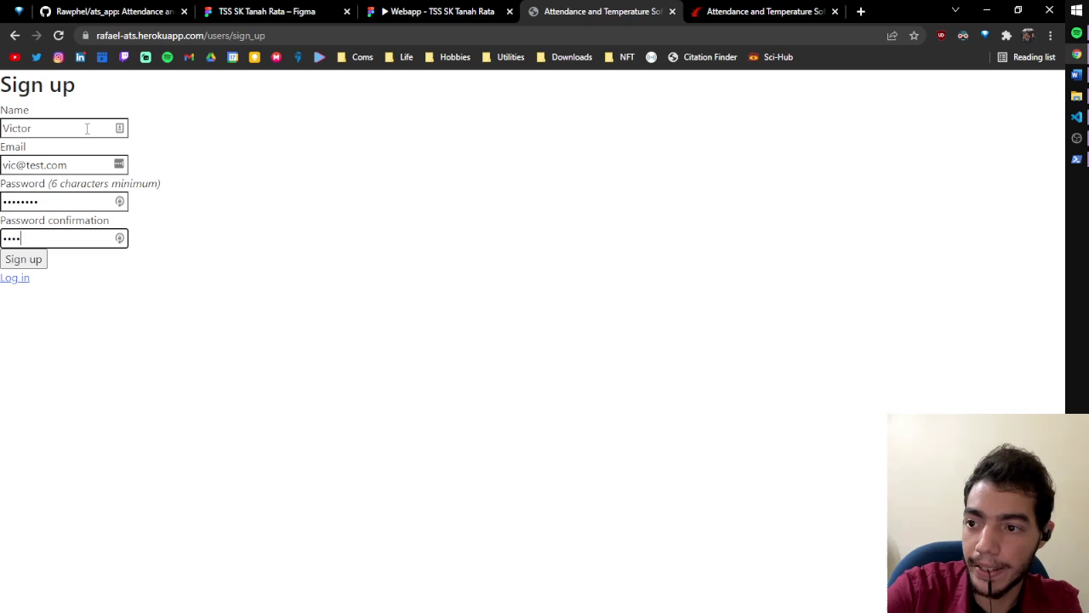
{"action": "type", "text": "5678"}
{"action": "key", "text": "Return"}
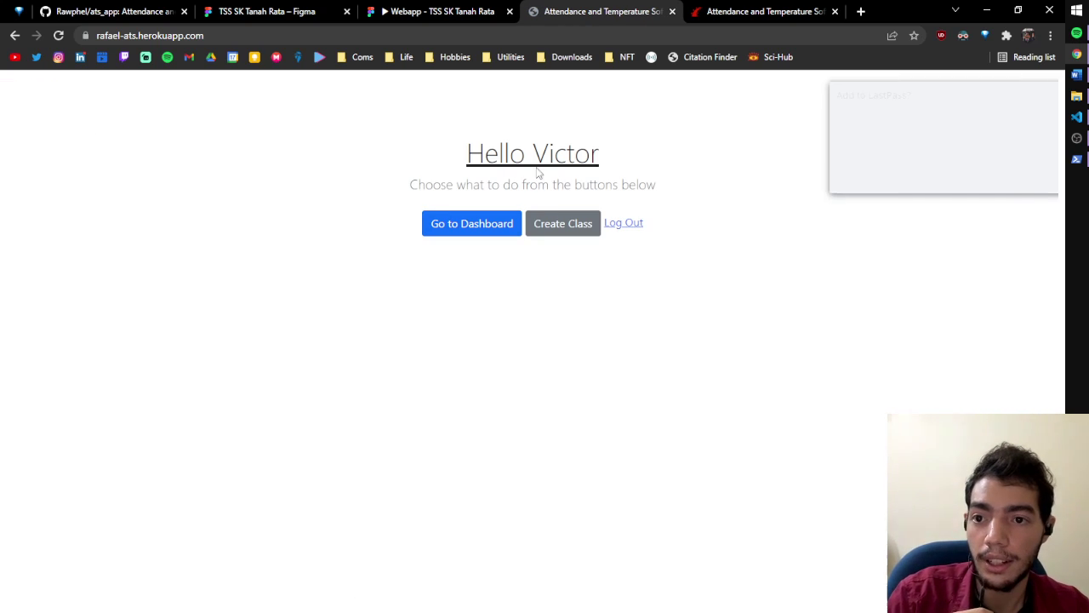
{"action": "left_click", "coordinate": [489, 234]}
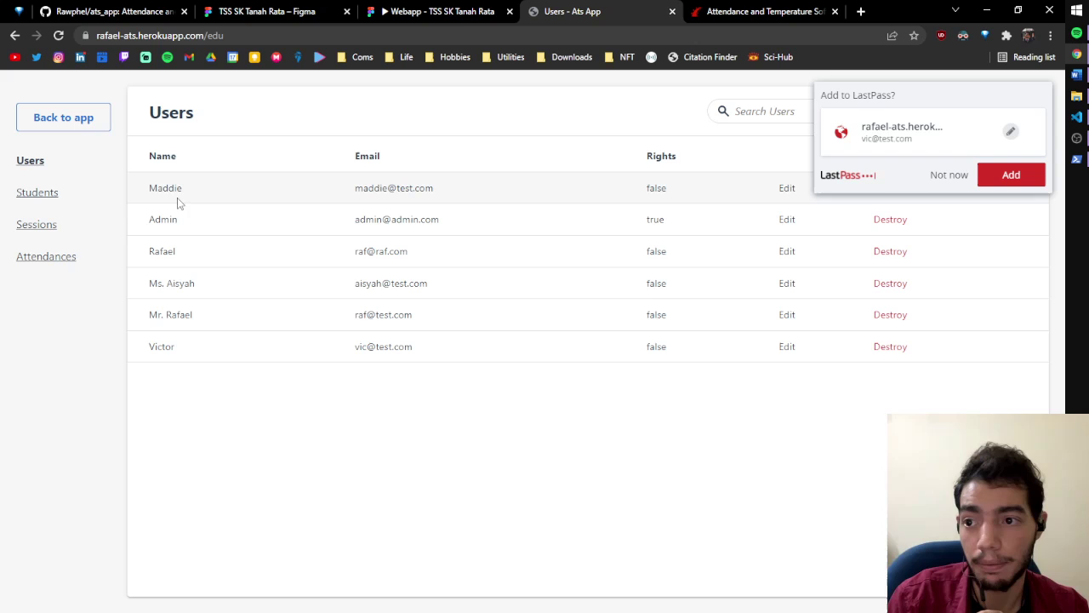
Review the new user's account details, then return to the six-account Users list
{"action": "left_click", "coordinate": [166, 349]}
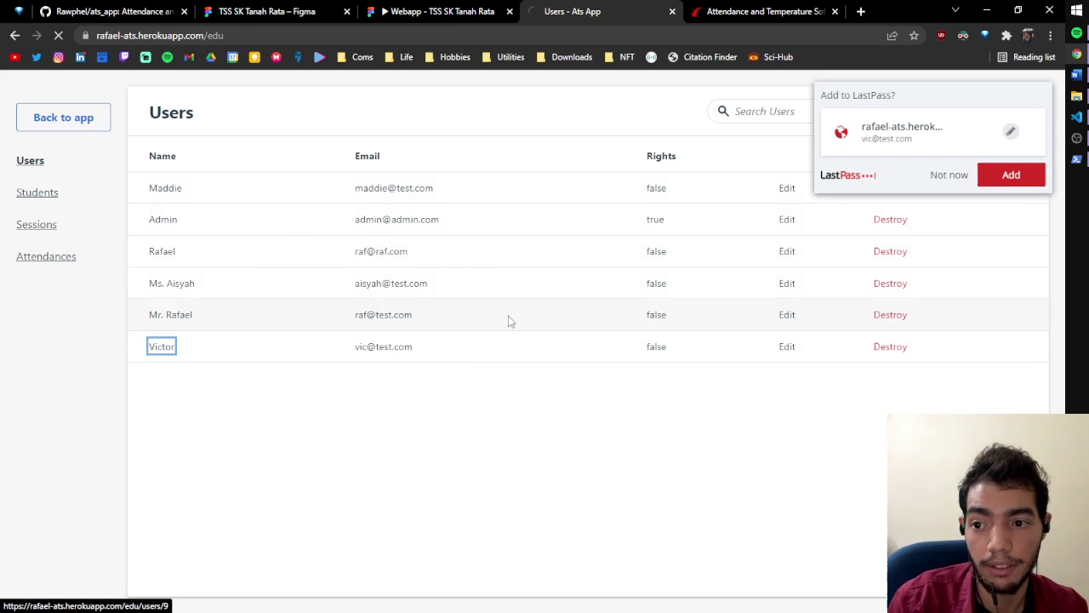
{"action": "left_click_drag", "start_coordinate": [336, 270], "coordinate": [703, 285]}
{"action": "left_click", "coordinate": [700, 277]}
{"action": "double_click", "coordinate": [559, 263]}
{"action": "left_click", "coordinate": [368, 302]}
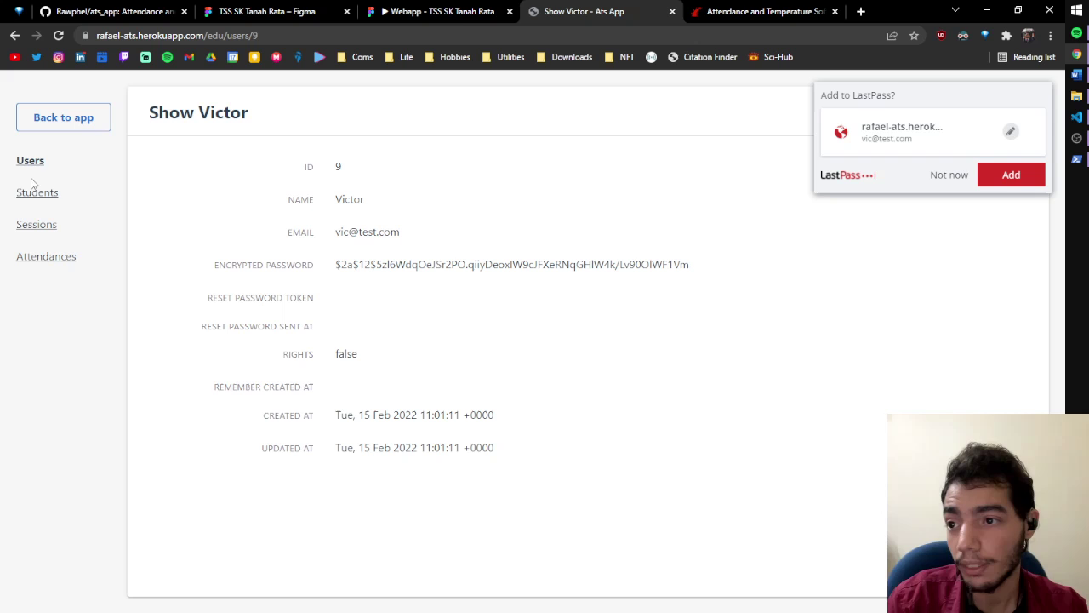
{"action": "left_click", "coordinate": [34, 158]}
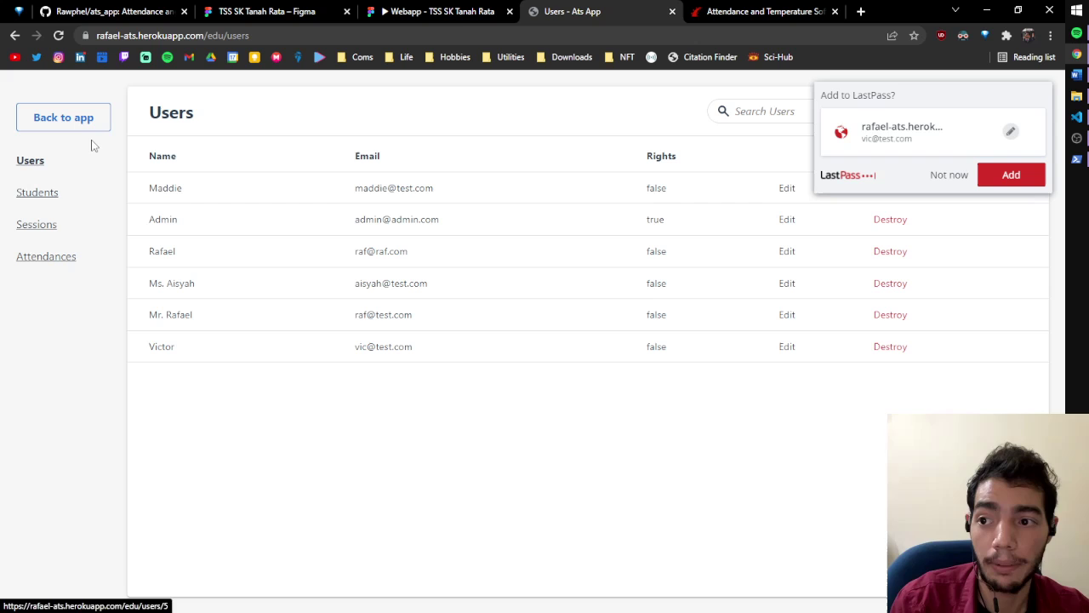
Start a new student from the Students list and set its grade to Third Year
{"action": "left_click", "coordinate": [34, 197]}
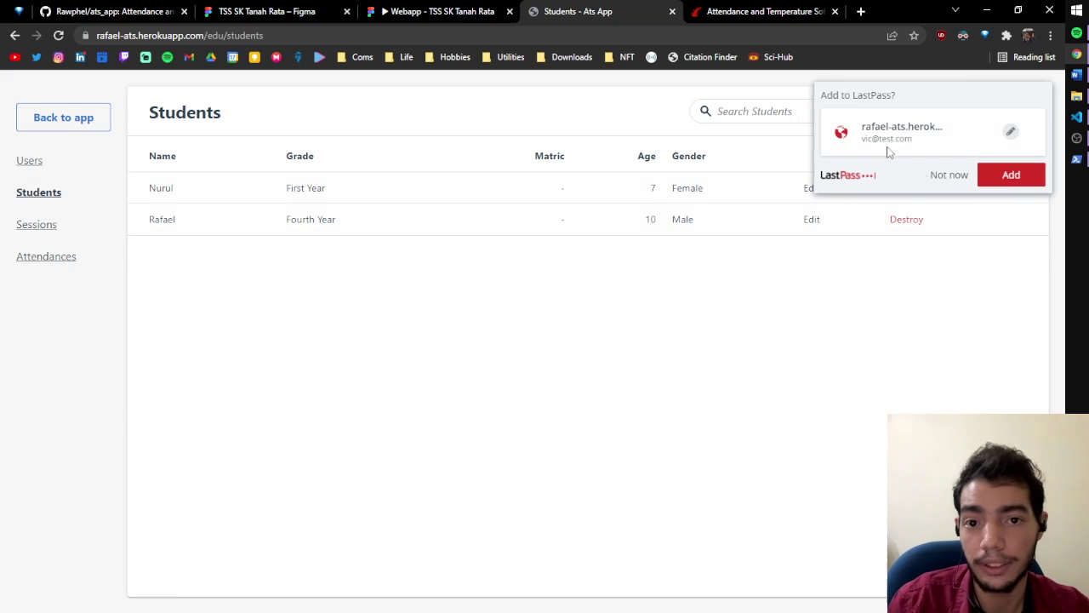
{"action": "left_click", "coordinate": [929, 176]}
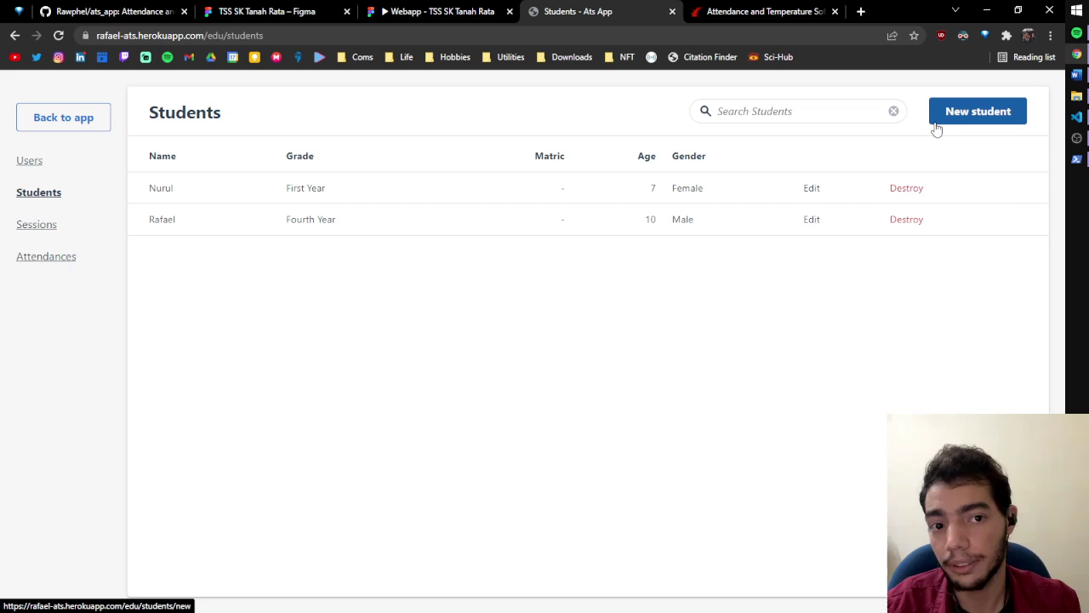
{"action": "left_click", "coordinate": [938, 123]}
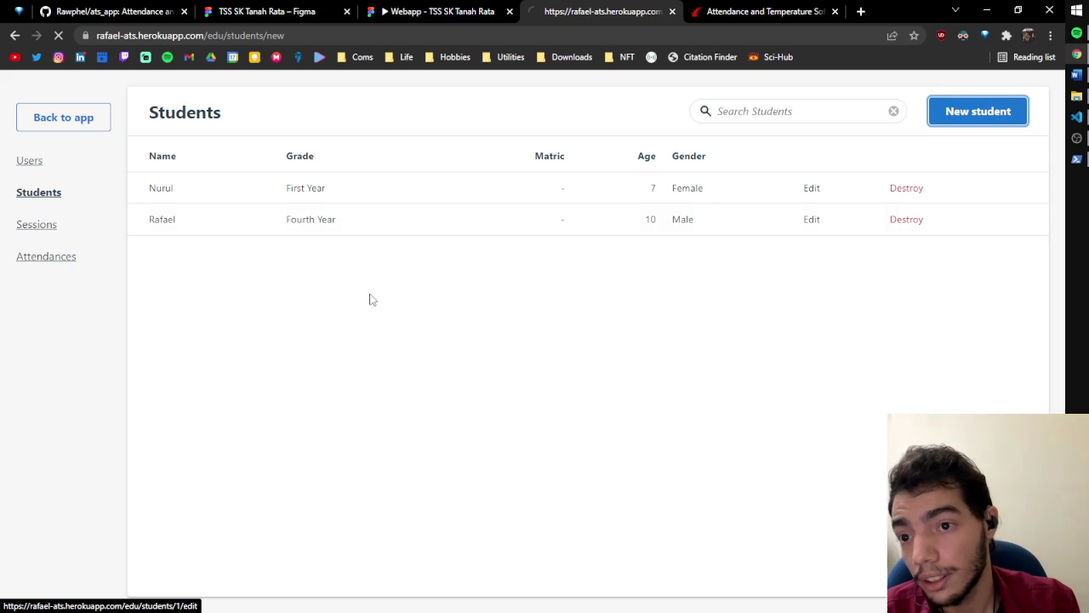
{"action": "left_click", "coordinate": [350, 169]}
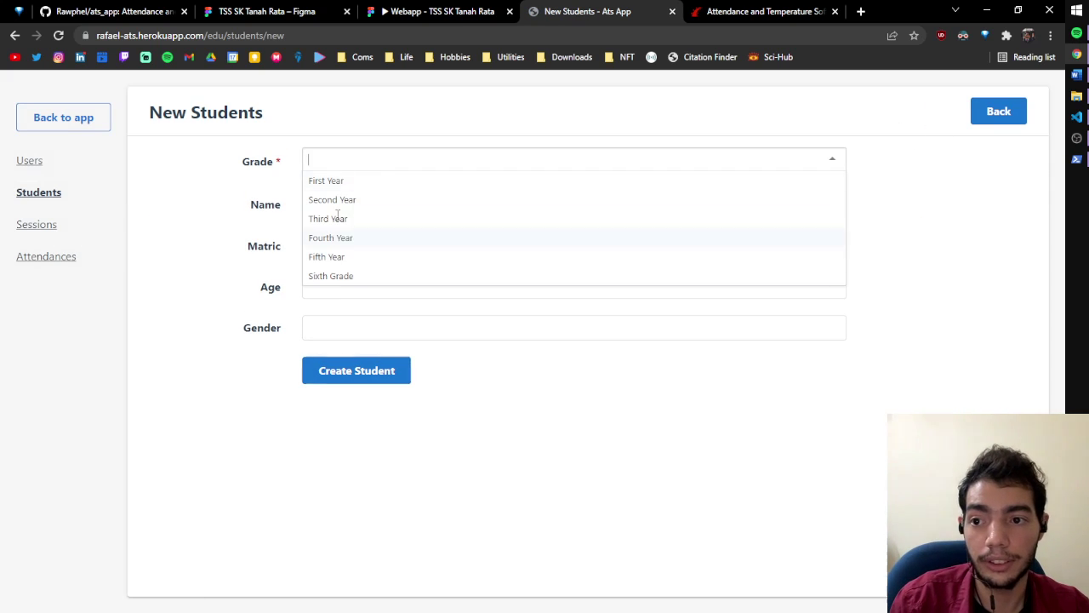
{"action": "left_click", "coordinate": [345, 238]}
{"action": "left_click", "coordinate": [357, 160]}
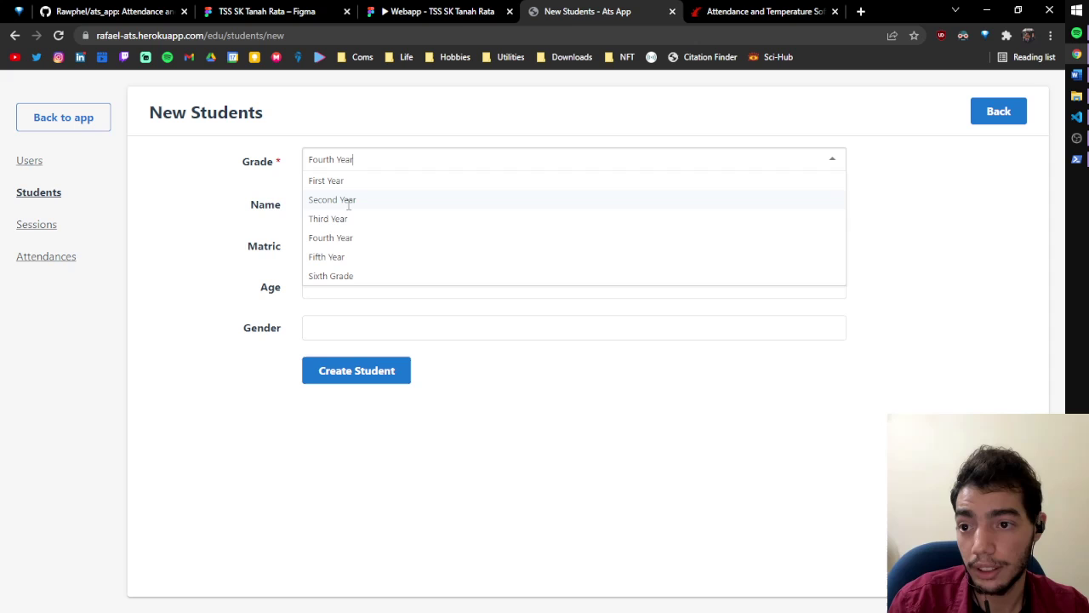
{"action": "left_click", "coordinate": [349, 219]}
Enter the student's name, age 9 and gender Female, and create the student
{"action": "left_click", "coordinate": [355, 206]}
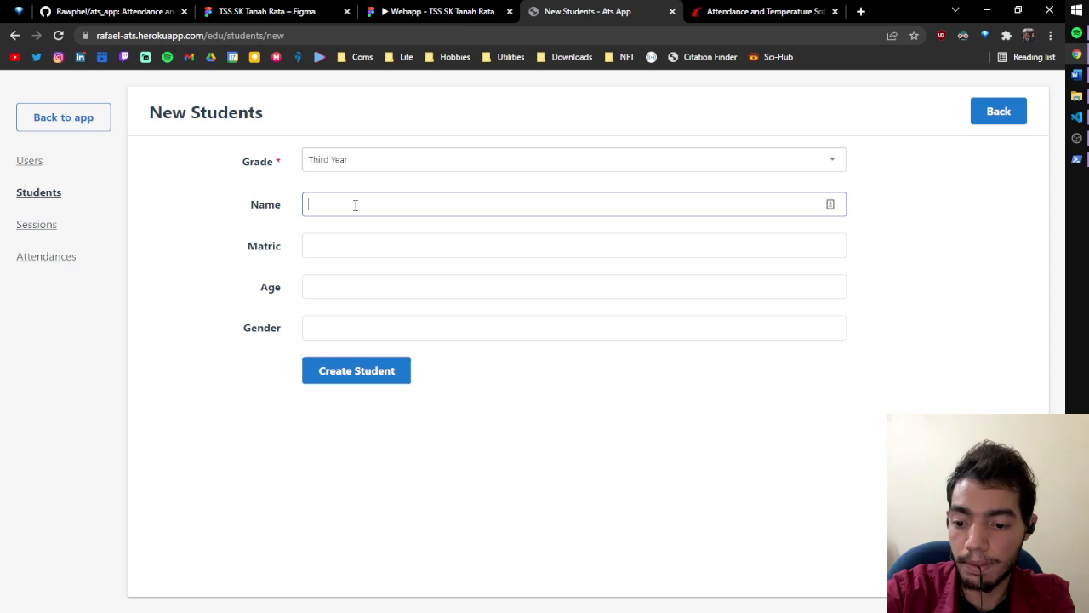
{"action": "type", "text": "Aina"}
{"action": "left_click", "coordinate": [358, 245]}
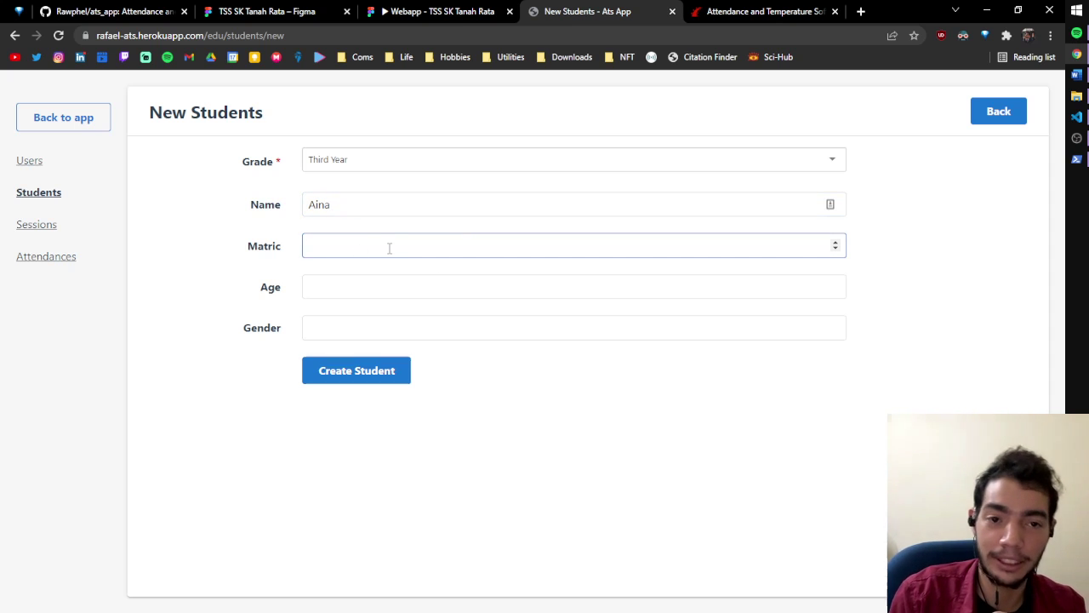
{"action": "left_click", "coordinate": [348, 287]}
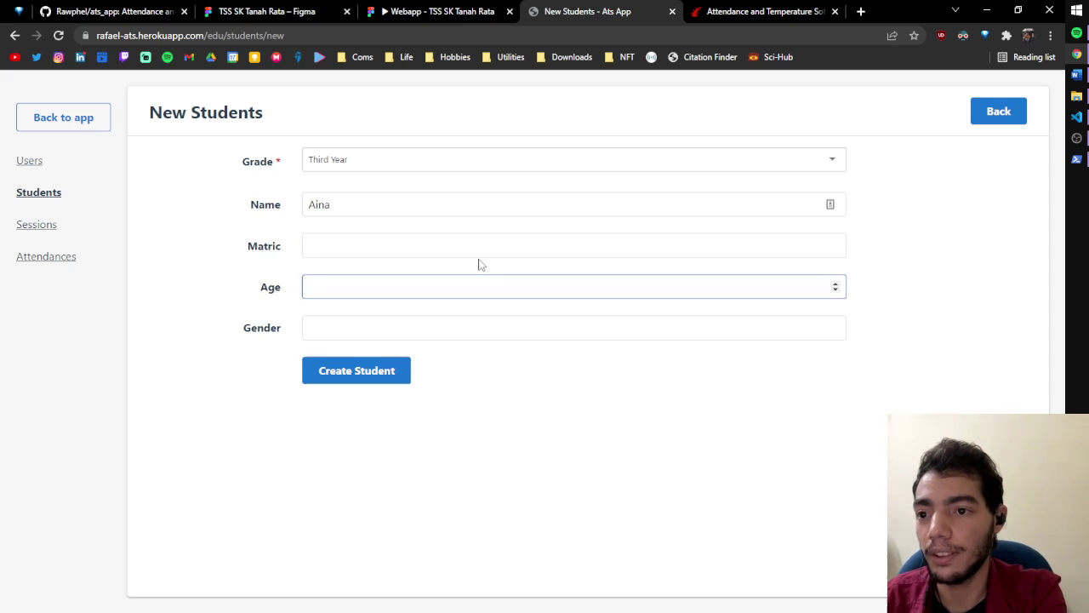
{"action": "type", "text": "9"}
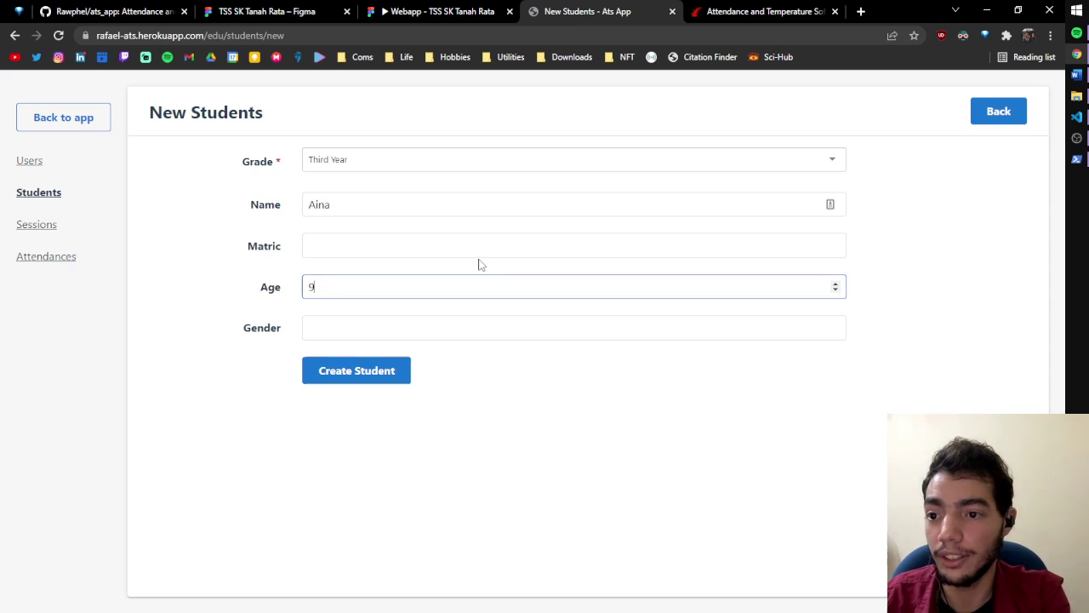
{"action": "left_click", "coordinate": [428, 317]}
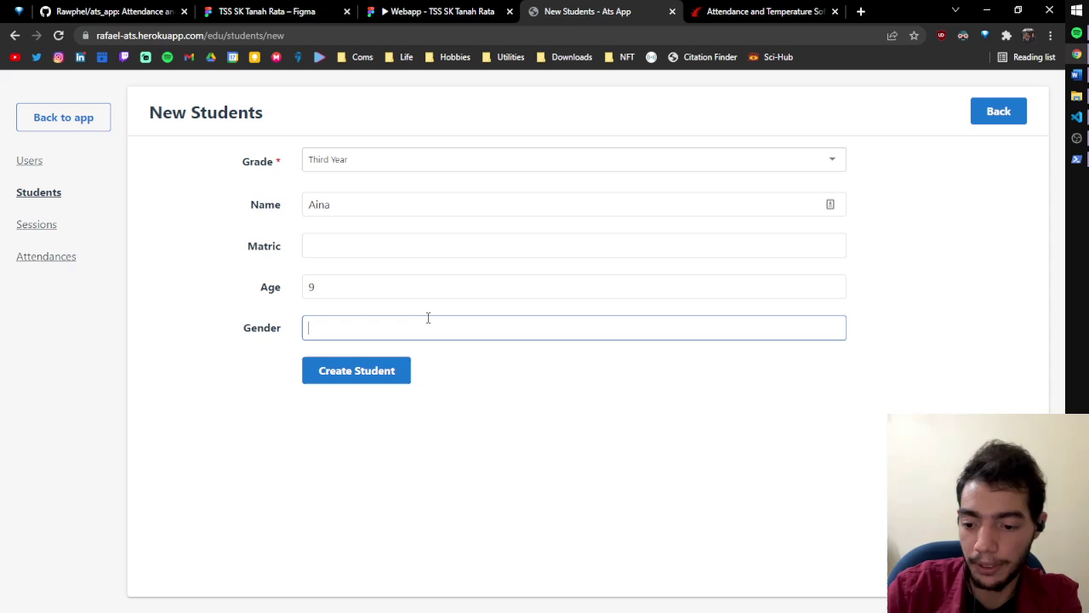
{"action": "type", "text": "Femable"}
{"action": "key", "text": "BackSpace"}
{"action": "key", "text": "BackSpace"}
{"action": "key", "text": "BackSpace"}
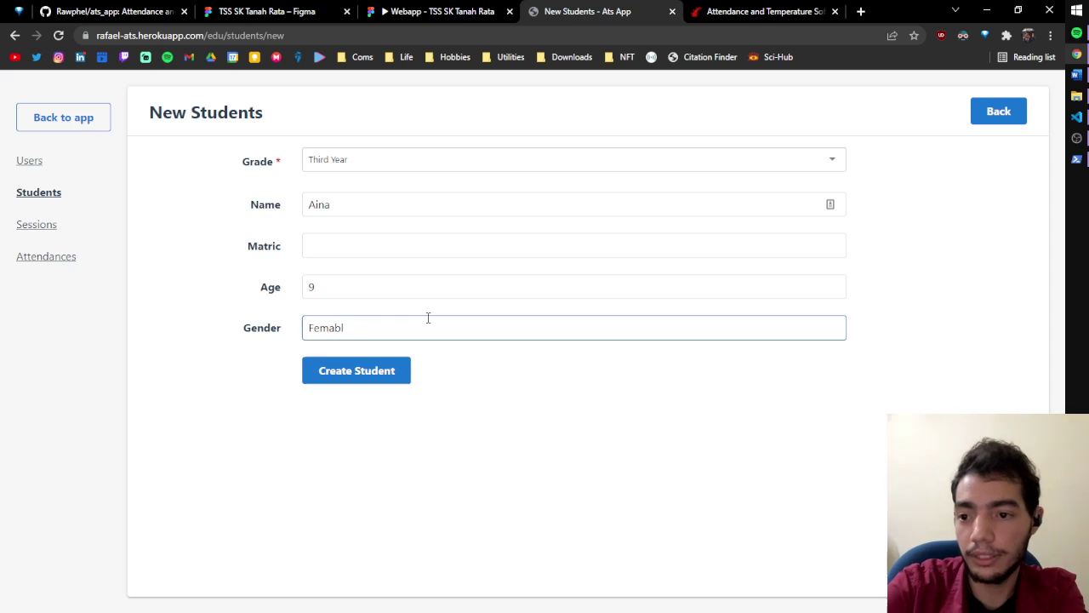
{"action": "type", "text": "le"}
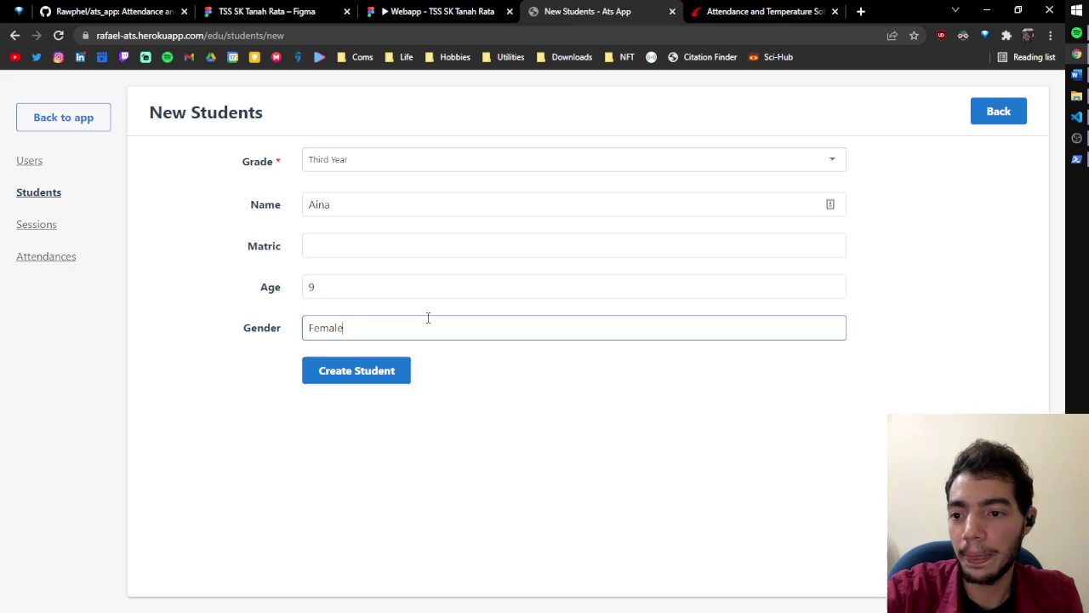
{"action": "left_click", "coordinate": [376, 372]}
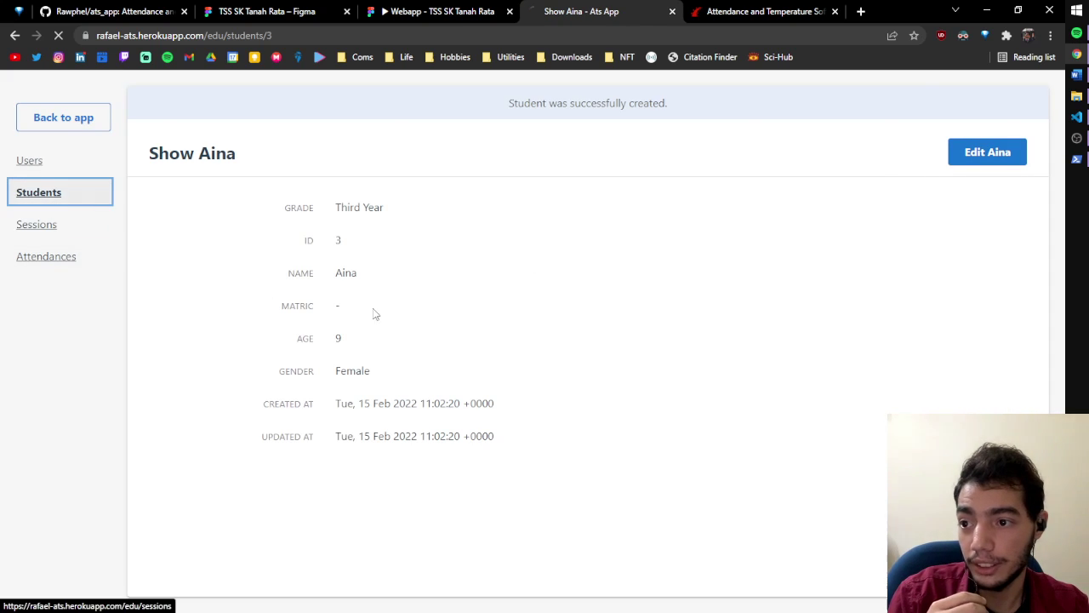
Start a new session assigned to the teacher, with grade Third Year and subject Biology
{"action": "left_click", "coordinate": [38, 193]}
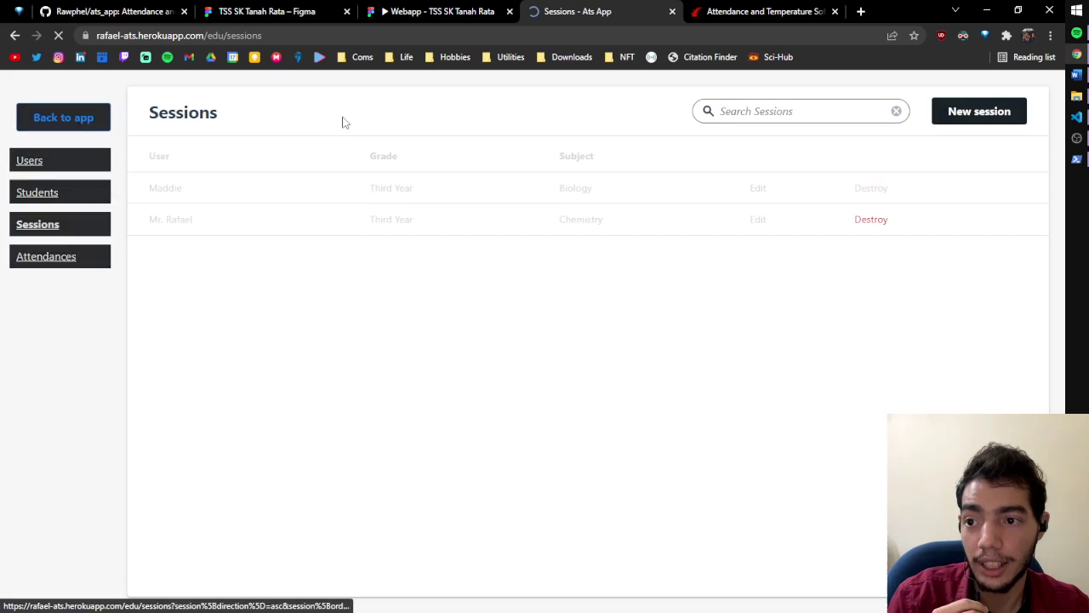
{"action": "left_click", "coordinate": [958, 116]}
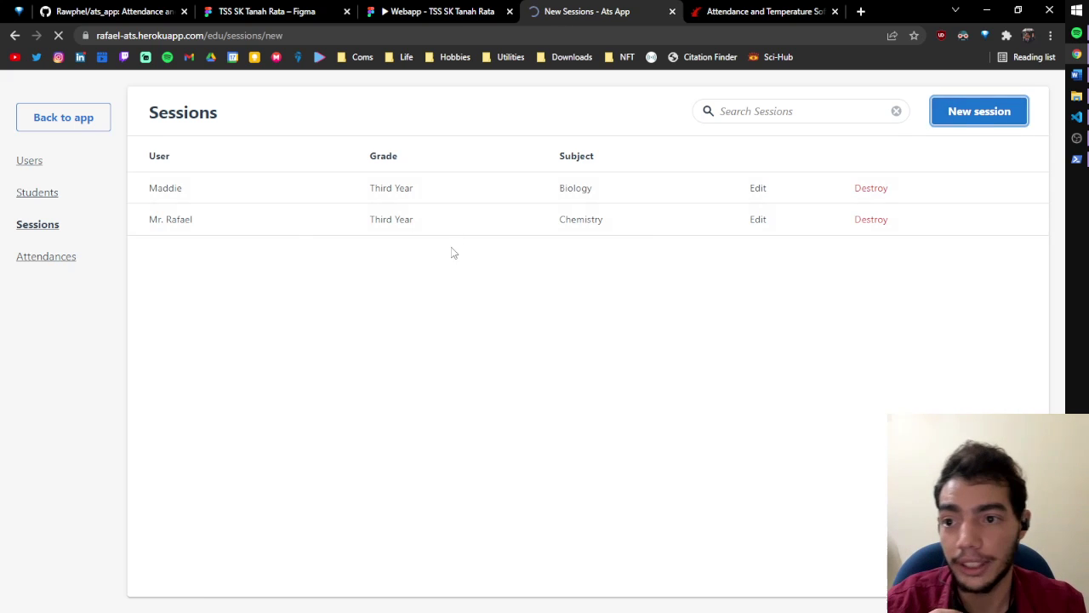
{"action": "left_click", "coordinate": [386, 162]}
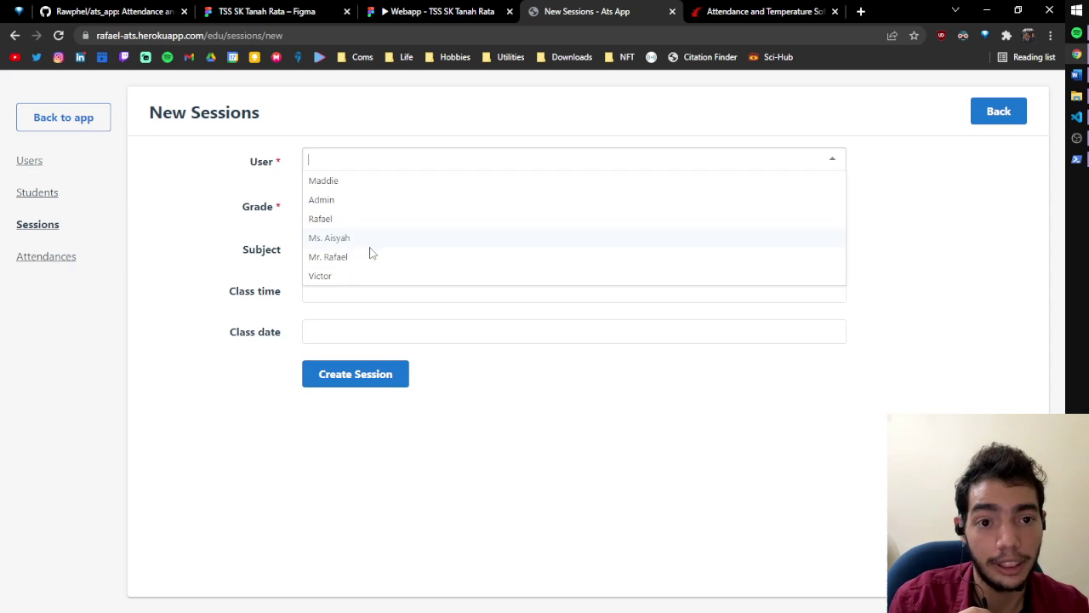
{"action": "left_click", "coordinate": [336, 276]}
{"action": "left_click", "coordinate": [367, 208]}
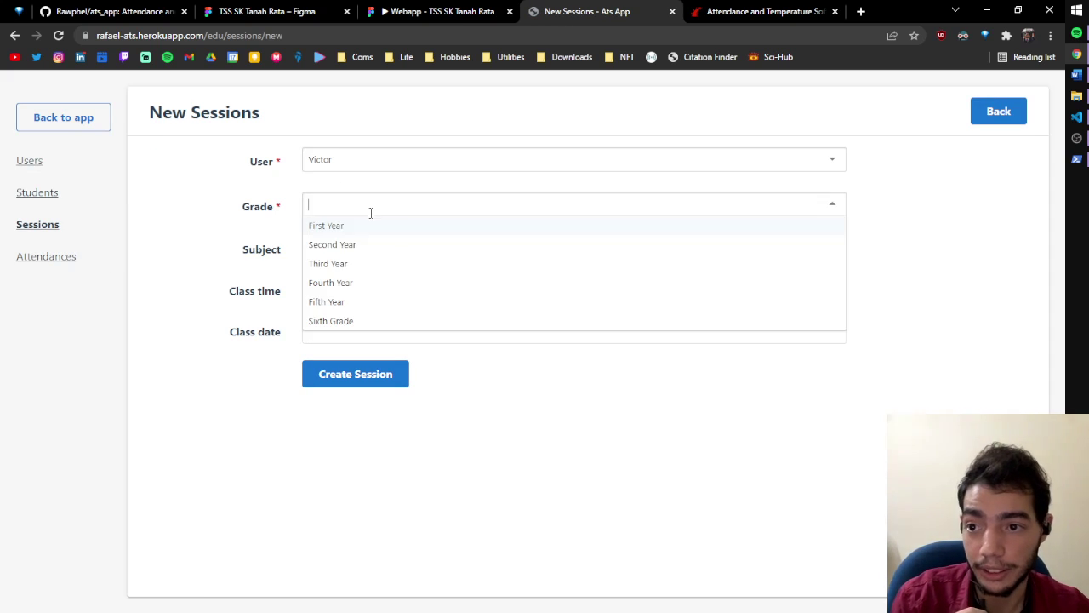
{"action": "left_click", "coordinate": [364, 271]}
{"action": "left_click", "coordinate": [352, 249]}
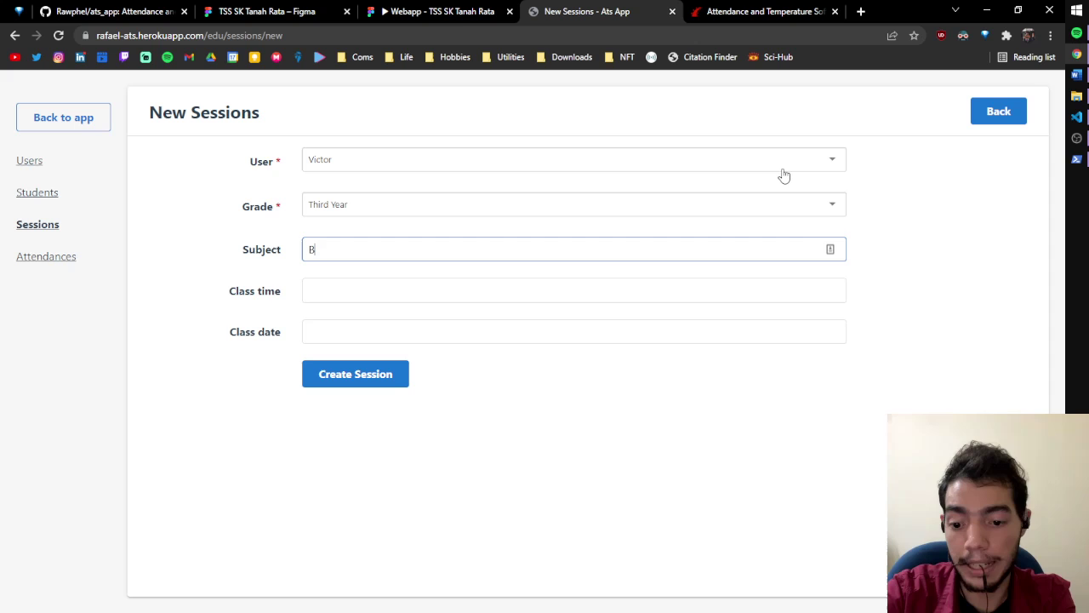
Set the class time to 18:00 and date to 2022-02-16, create the session, and return to Sessions
{"action": "left_click", "coordinate": [672, 292]}
{"action": "left_click", "coordinate": [323, 434]}
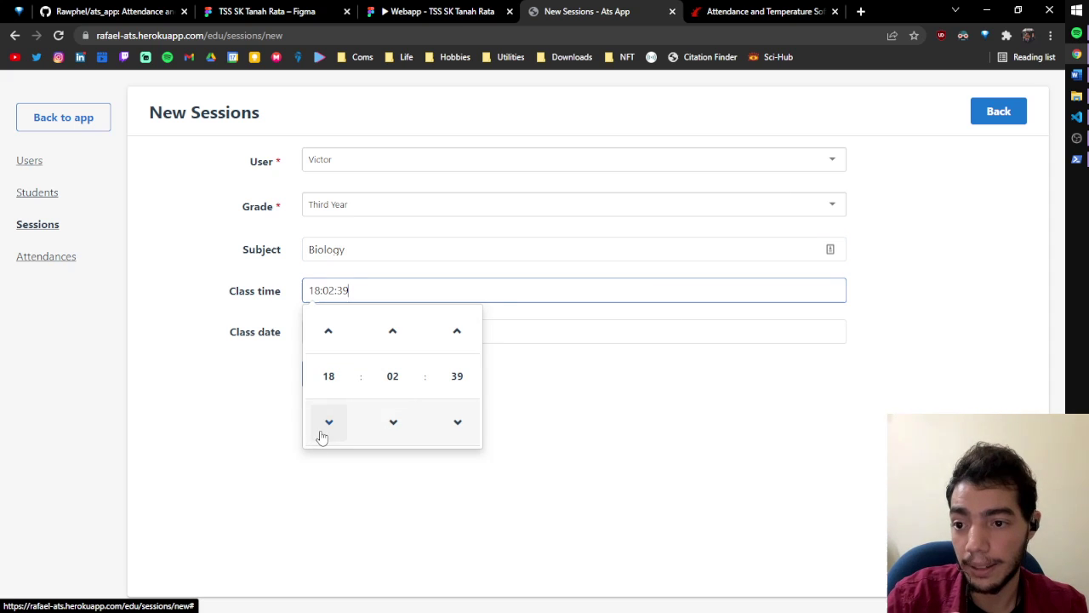
{"action": "left_click", "coordinate": [380, 434]}
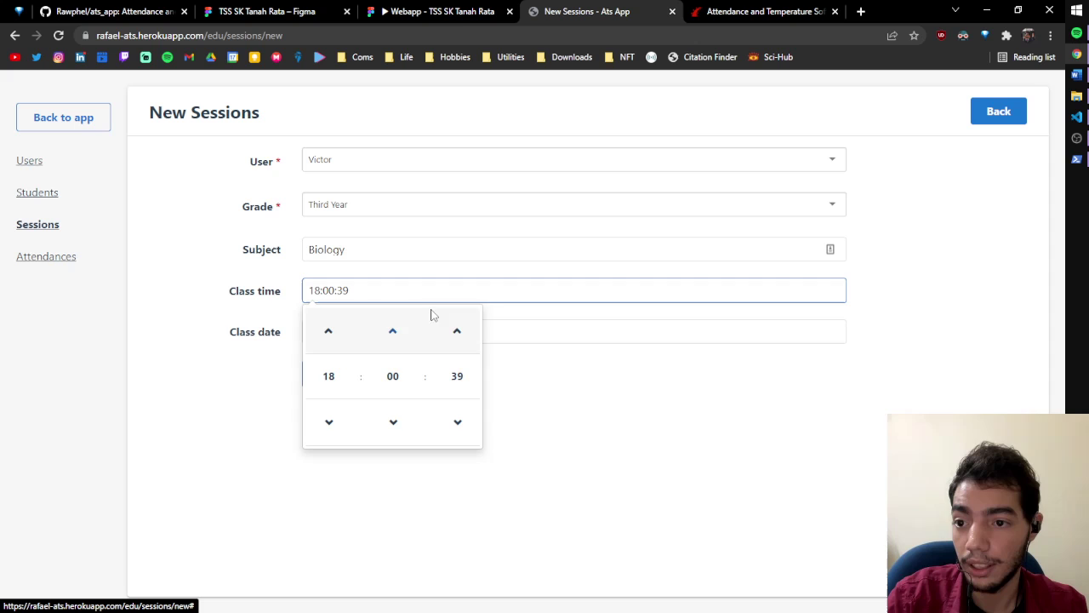
{"action": "left_click", "coordinate": [537, 335]}
{"action": "left_click", "coordinate": [396, 444]}
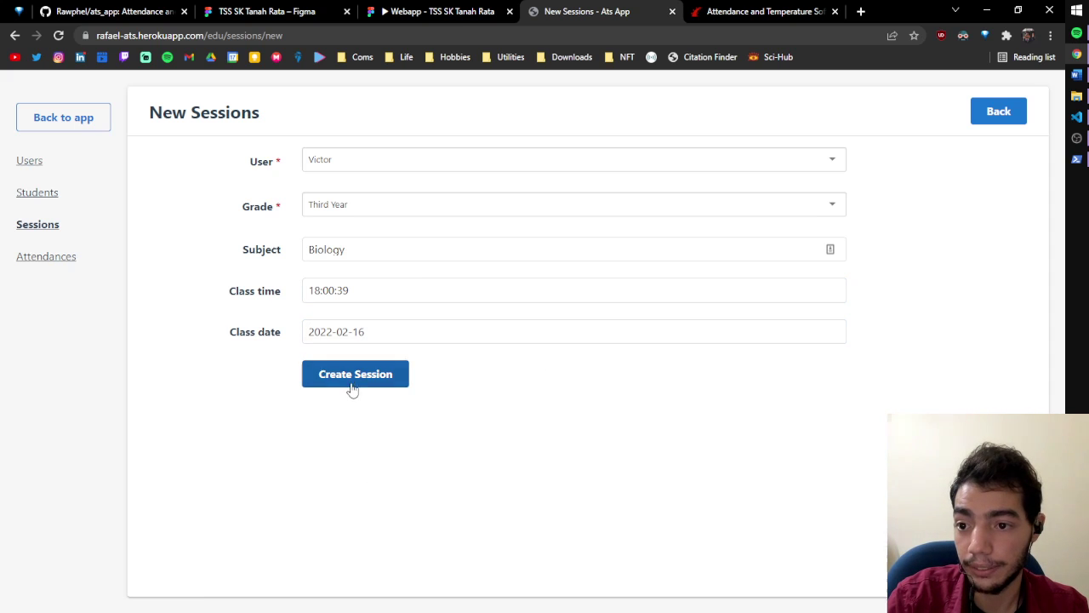
{"action": "left_click", "coordinate": [353, 383]}
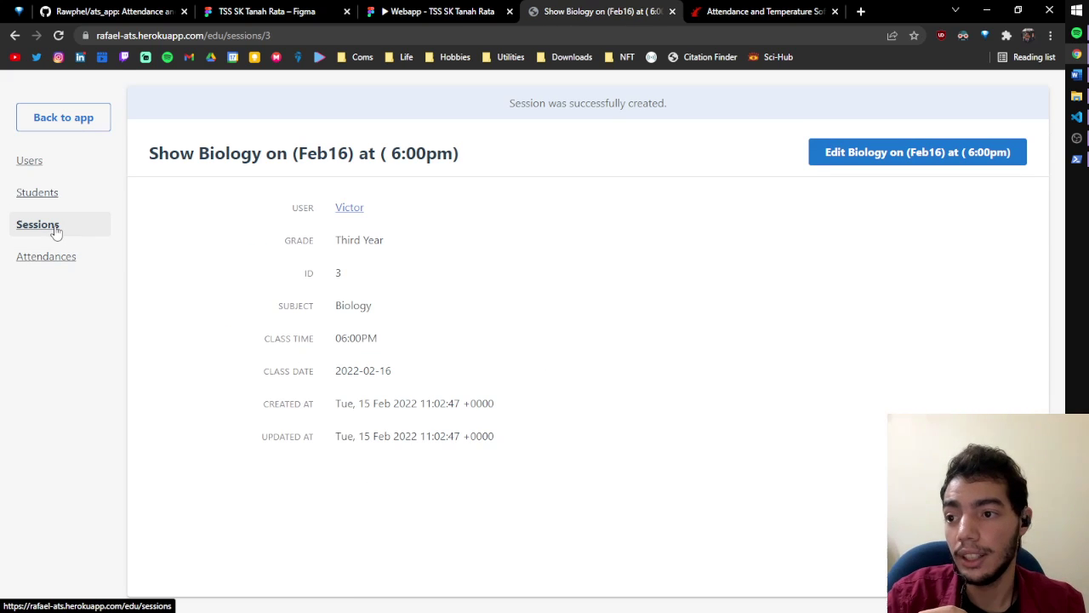
{"action": "left_click", "coordinate": [42, 224]}
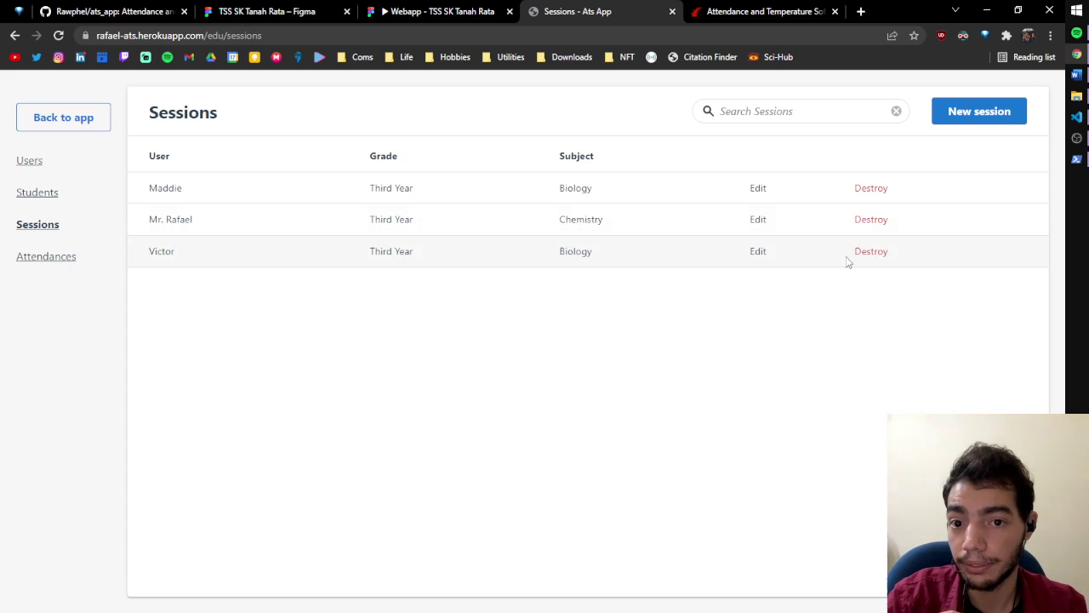
Start a new attendance for the Feb16 Biology session and the newly added student
{"action": "left_click", "coordinate": [34, 261]}
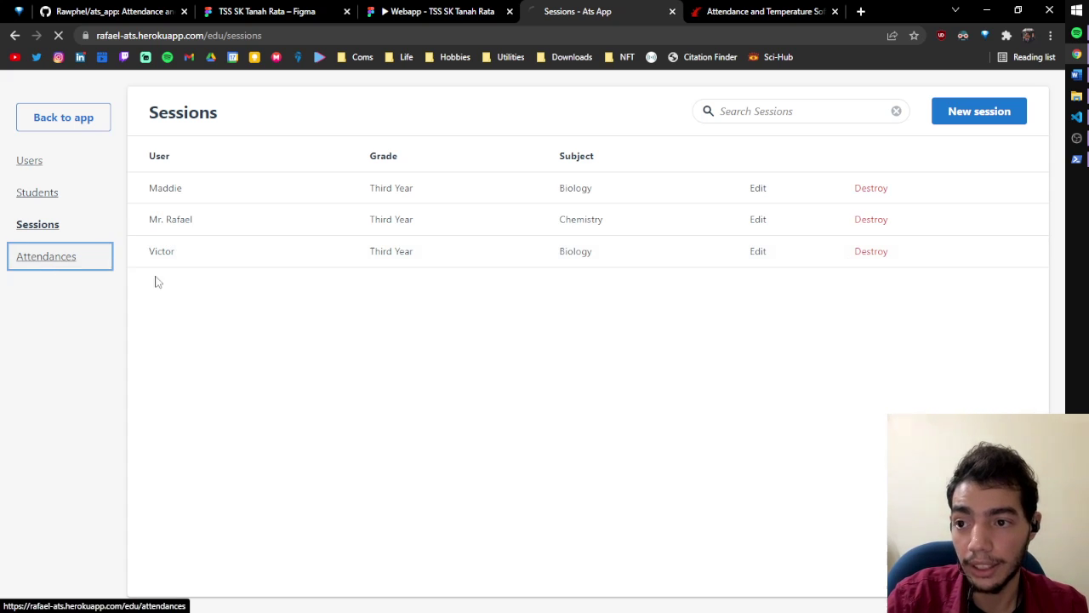
{"action": "left_click", "coordinate": [922, 123]}
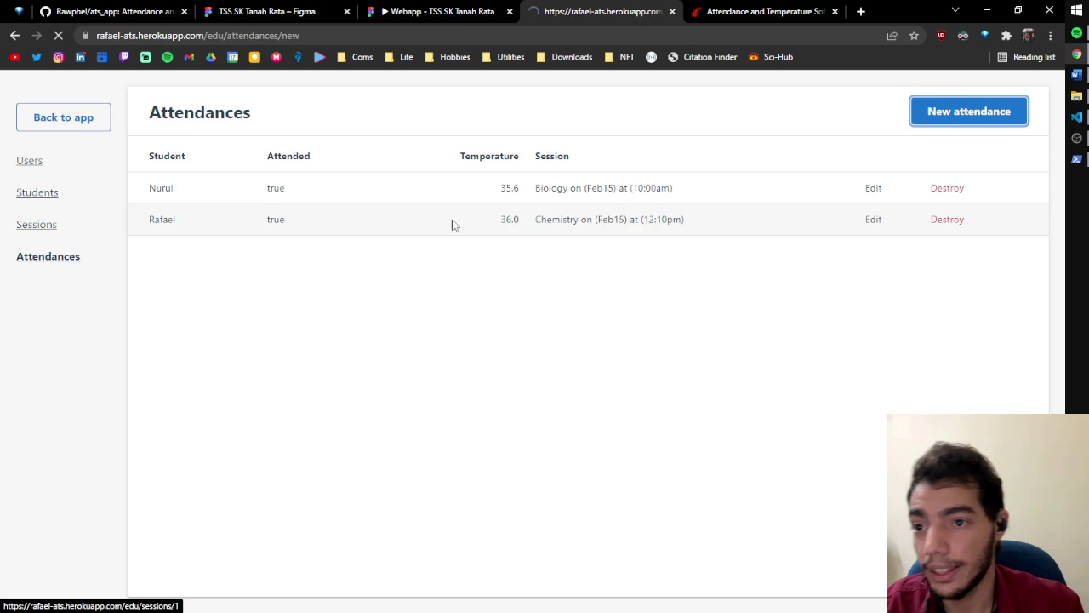
{"action": "left_click", "coordinate": [364, 156]}
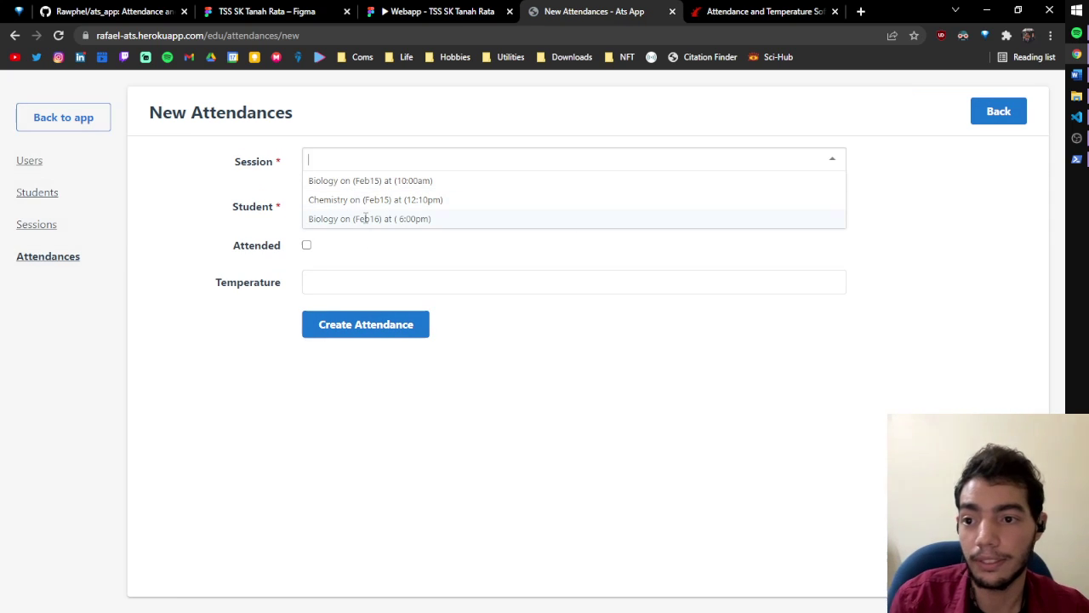
{"action": "left_click", "coordinate": [408, 218]}
{"action": "left_click", "coordinate": [315, 207]}
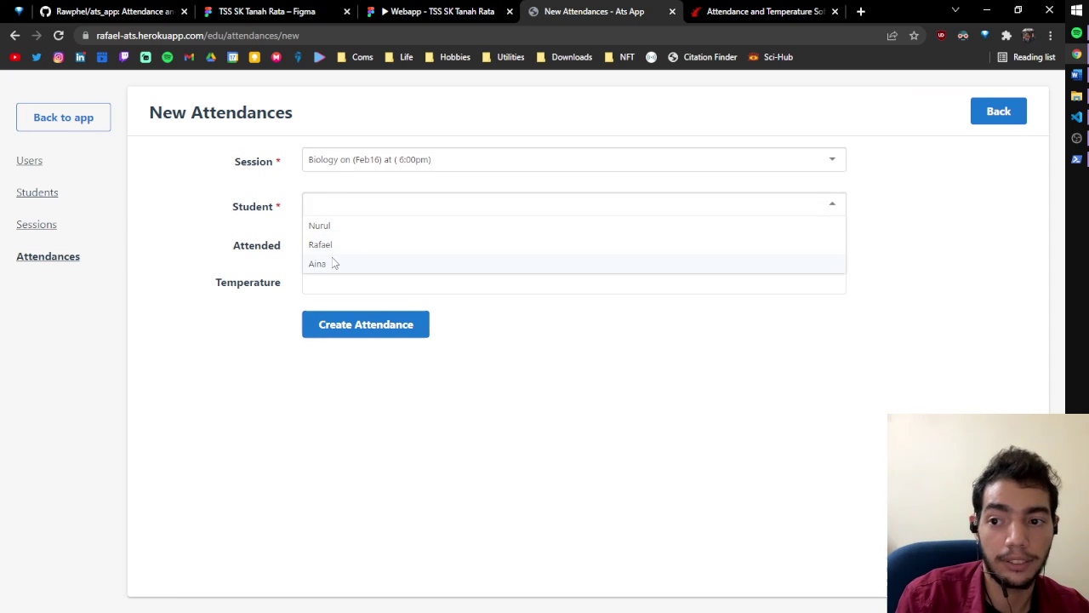
{"action": "left_click", "coordinate": [331, 263]}
Mark the student as attended with temperature 35.4, save, and return to the Attendances list
{"action": "left_click", "coordinate": [306, 245]}
{"action": "left_click", "coordinate": [328, 290]}
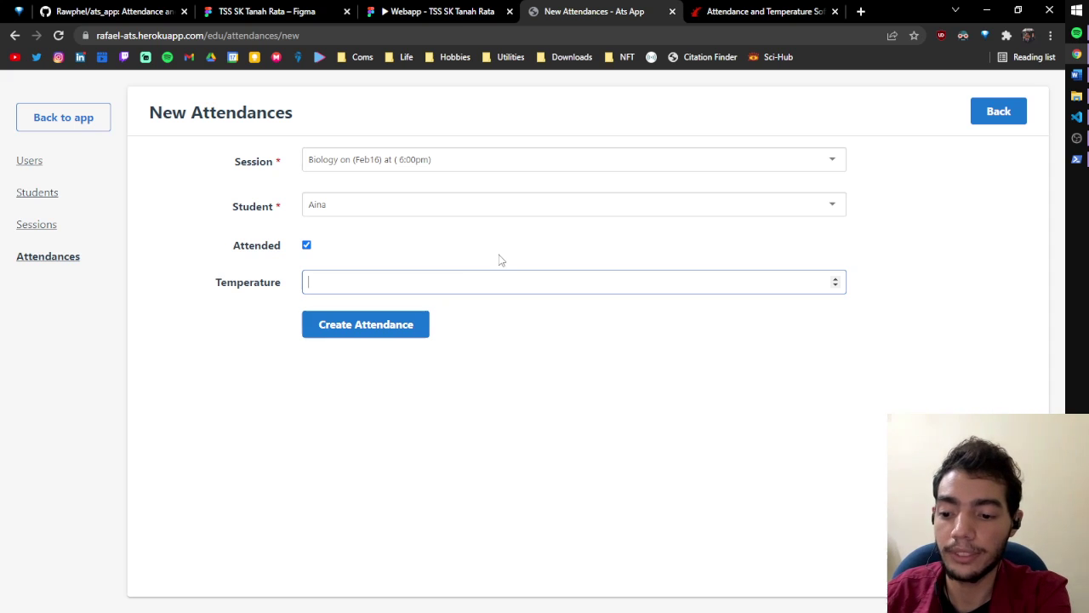
{"action": "type", "text": "35"}
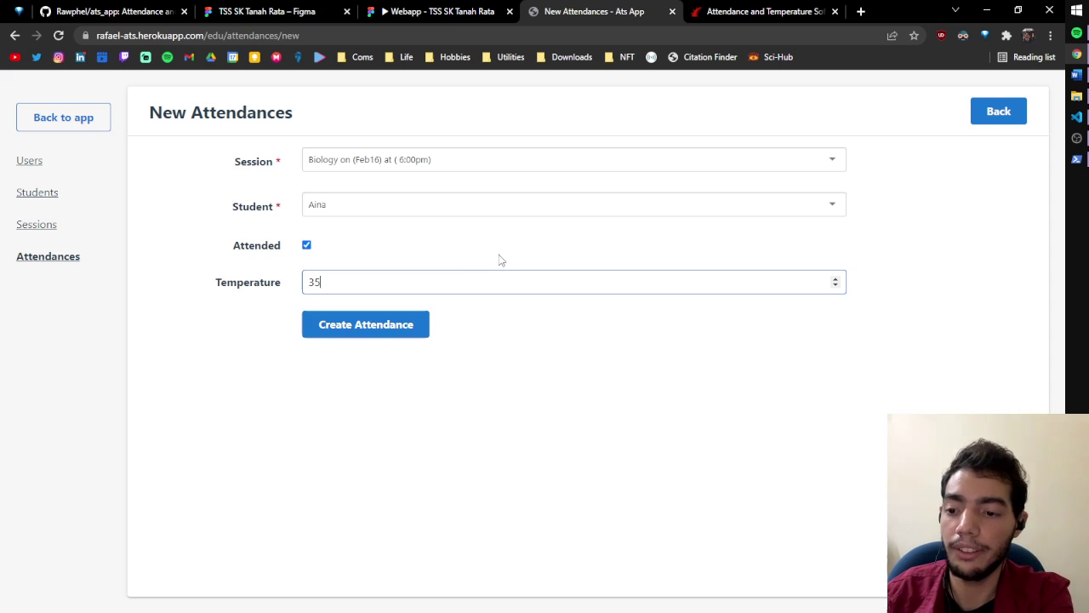
{"action": "type", "text": ".4"}
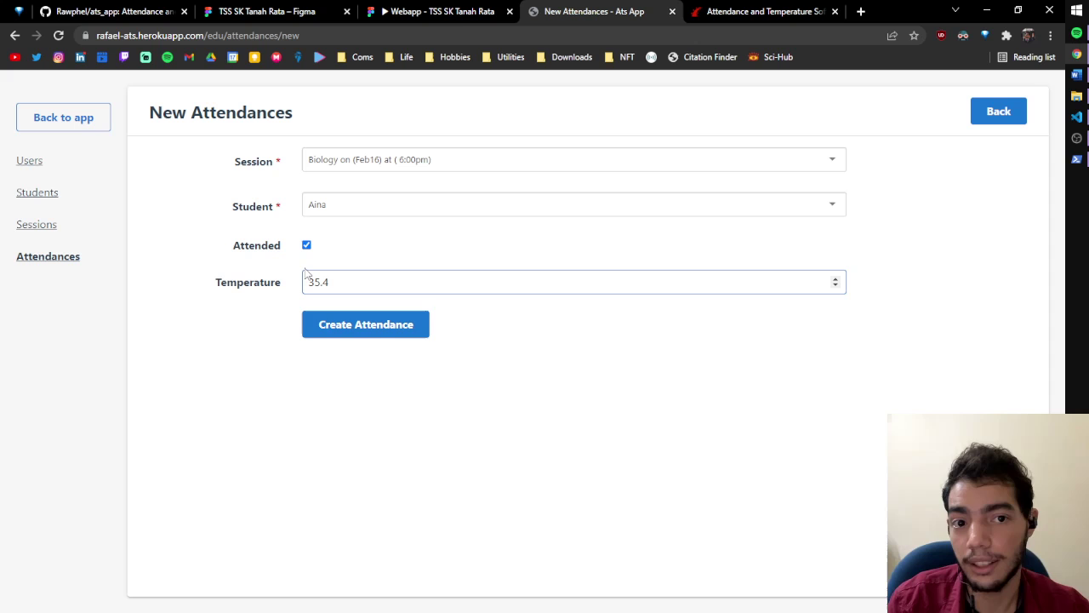
{"action": "left_click", "coordinate": [353, 326]}
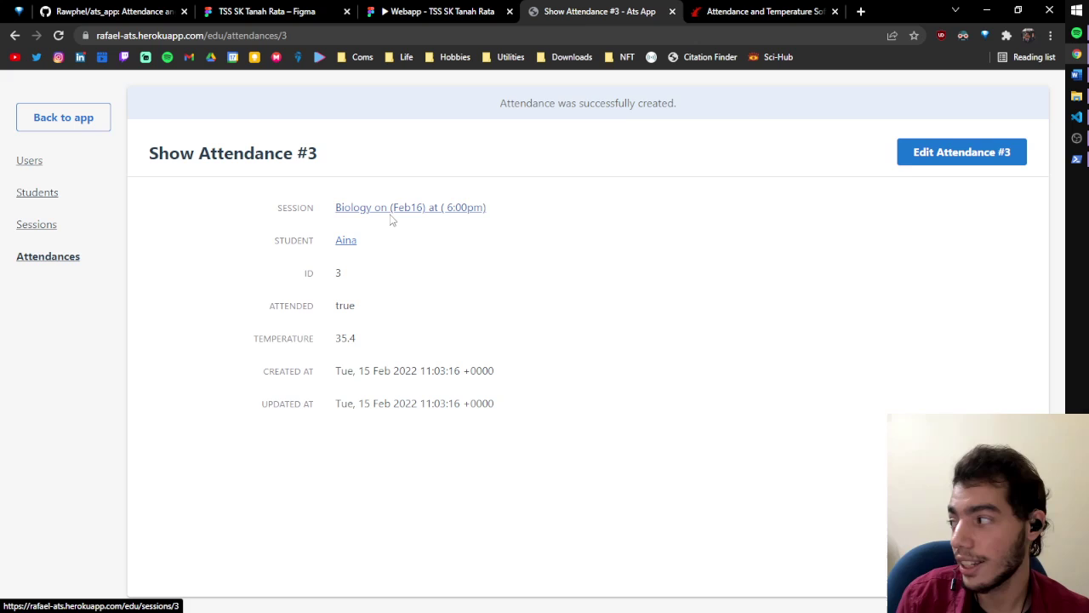
{"action": "left_click", "coordinate": [44, 261]}
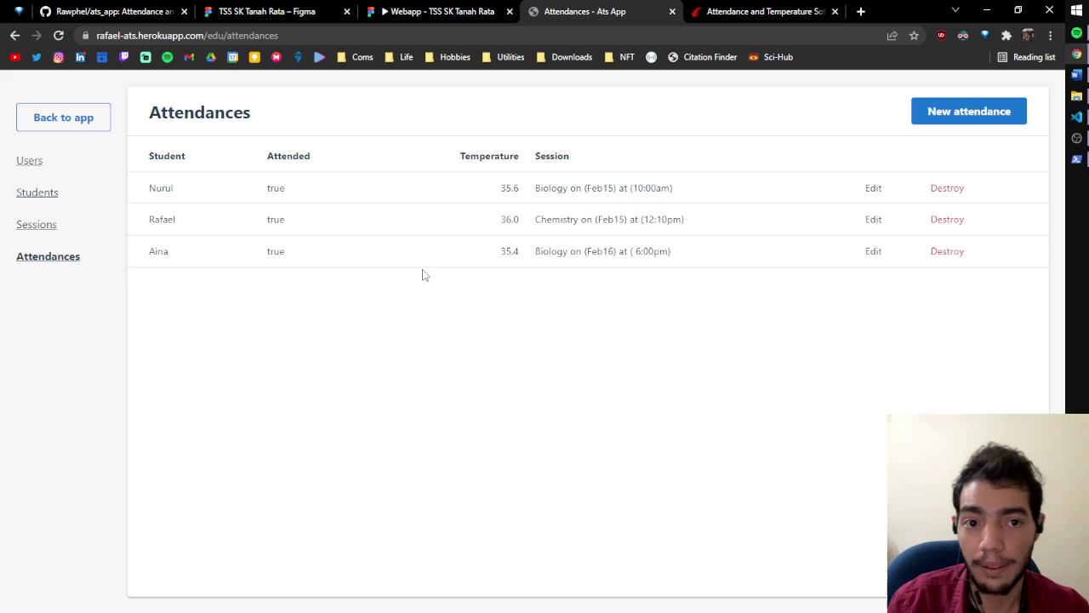
Review the Sessions, Students and Users lists, then return to the app home and log out
{"action": "left_click", "coordinate": [83, 225]}
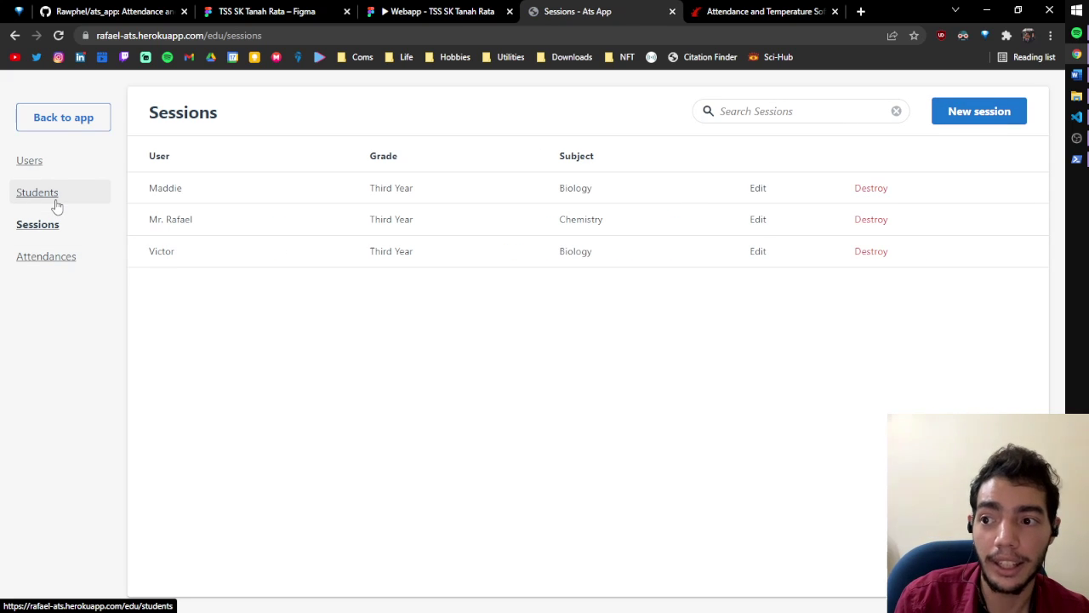
{"action": "left_click", "coordinate": [55, 203]}
{"action": "left_click", "coordinate": [51, 169]}
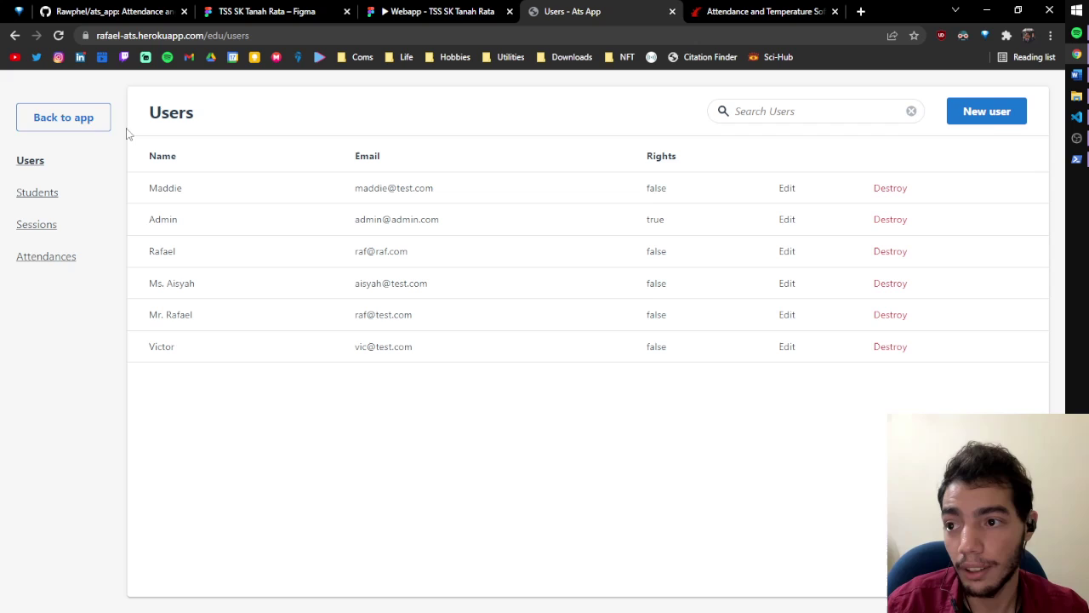
{"action": "left_click", "coordinate": [63, 118]}
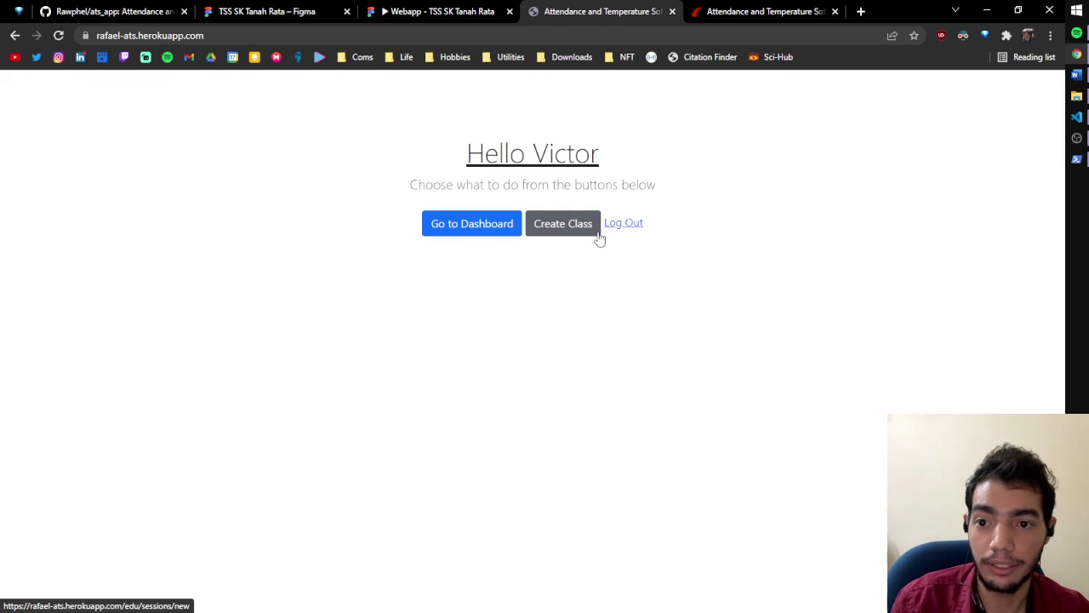
{"action": "left_click", "coordinate": [540, 235]}
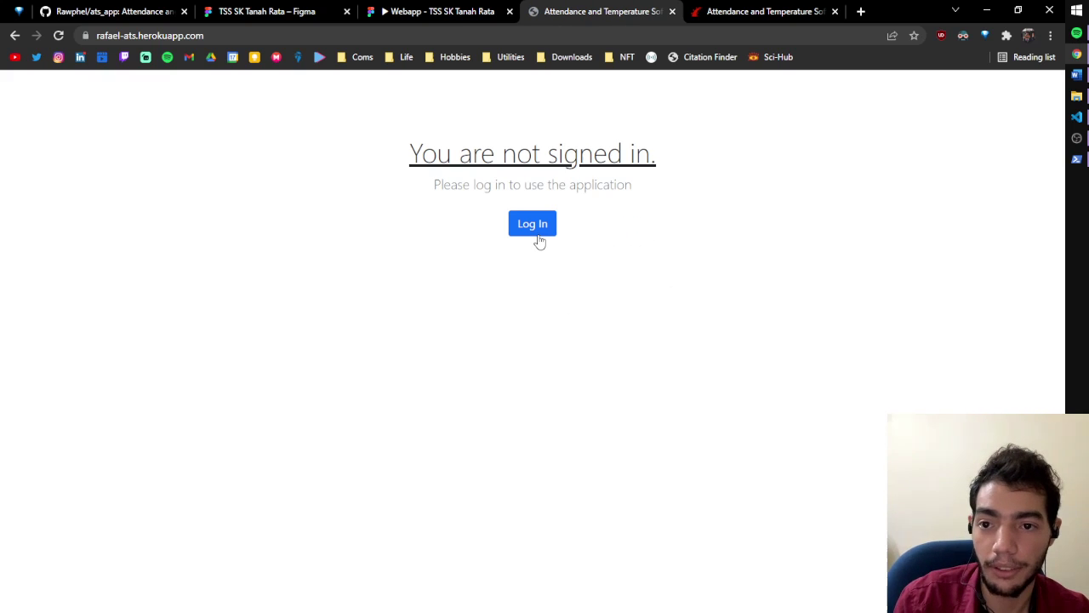
Sign back in on the Log in form with the account e-mail and password
{"action": "left_click", "coordinate": [533, 224]}
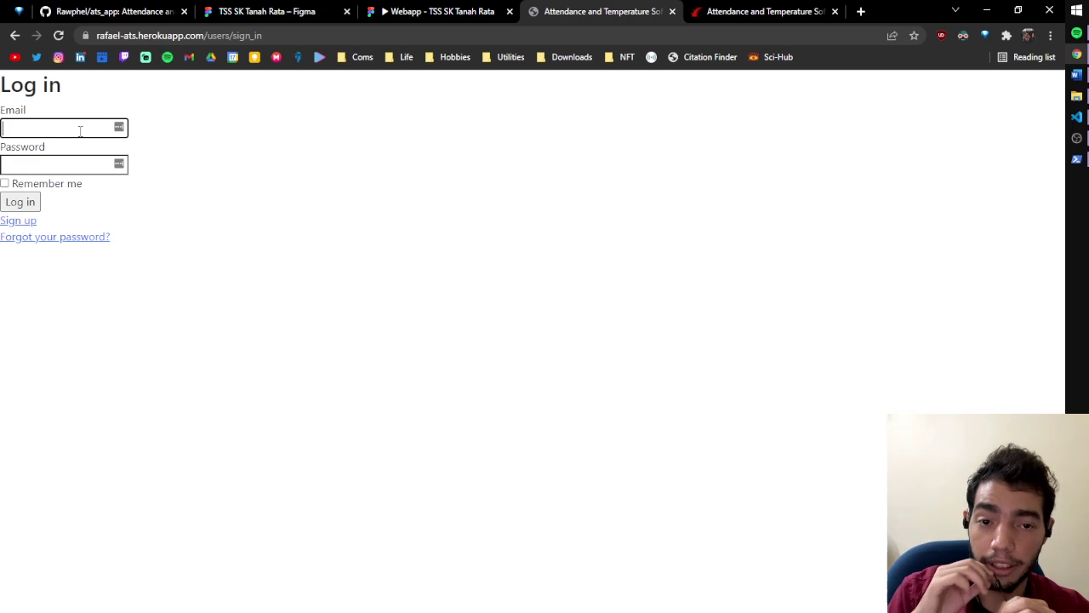
{"action": "type", "text": "vi"}
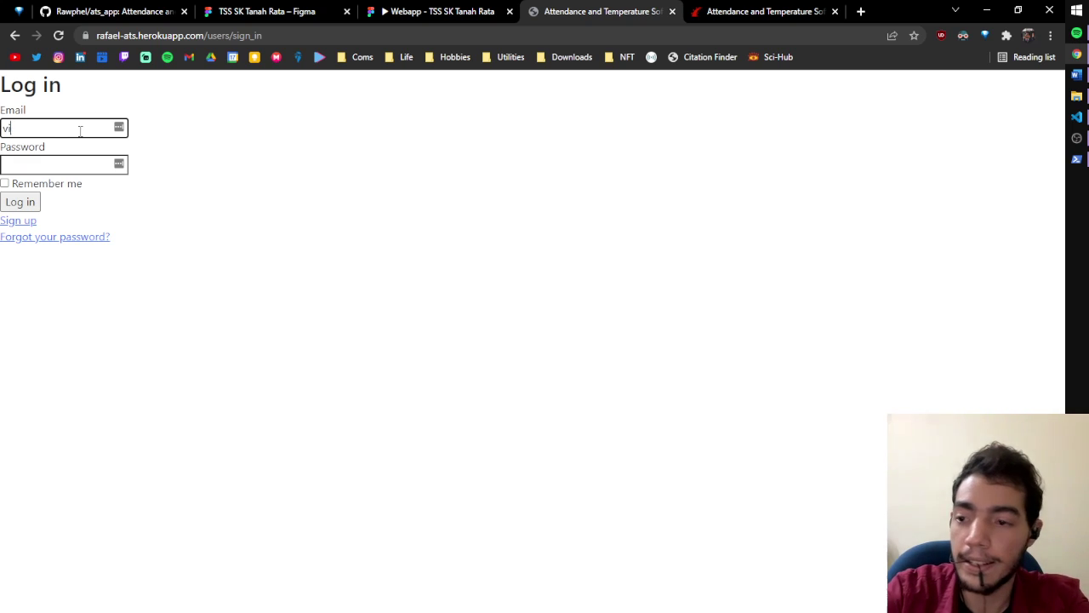
{"action": "type", "text": "c@test.com"}
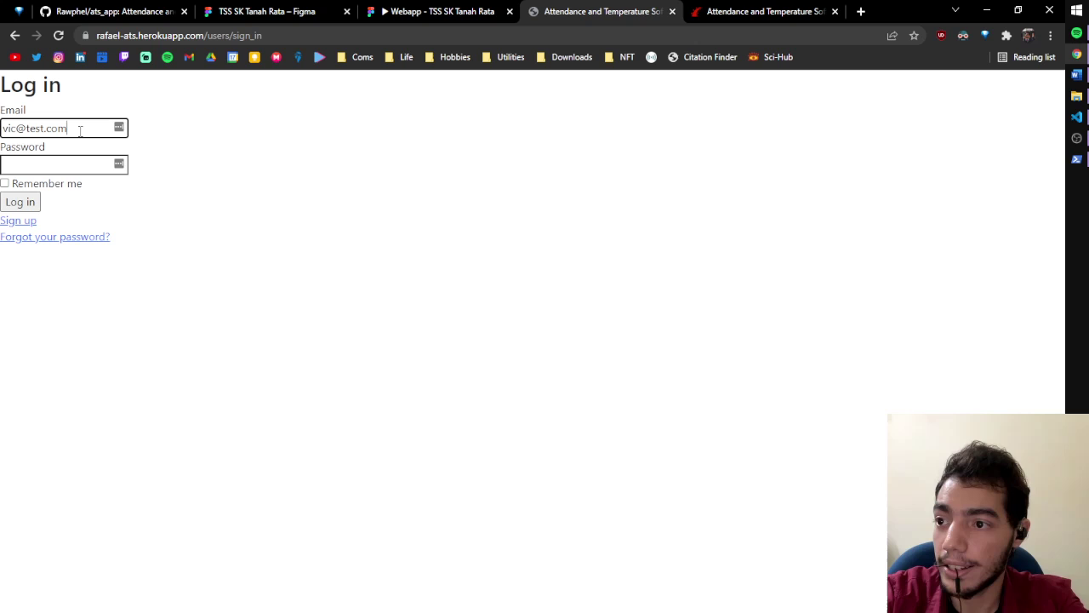
{"action": "key", "text": "Tab"}
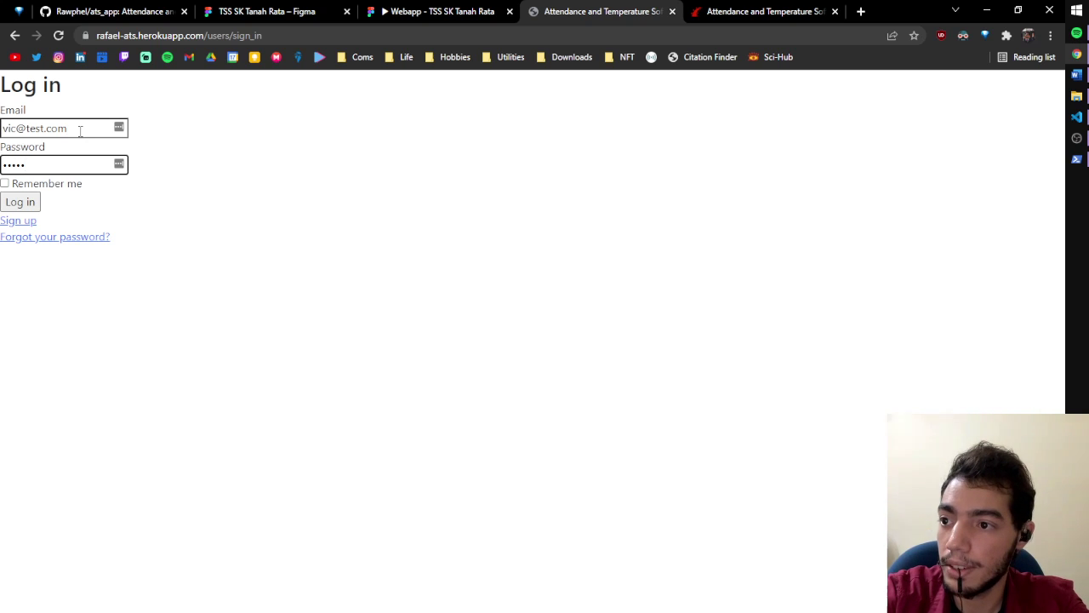
{"action": "key", "text": "Return"}
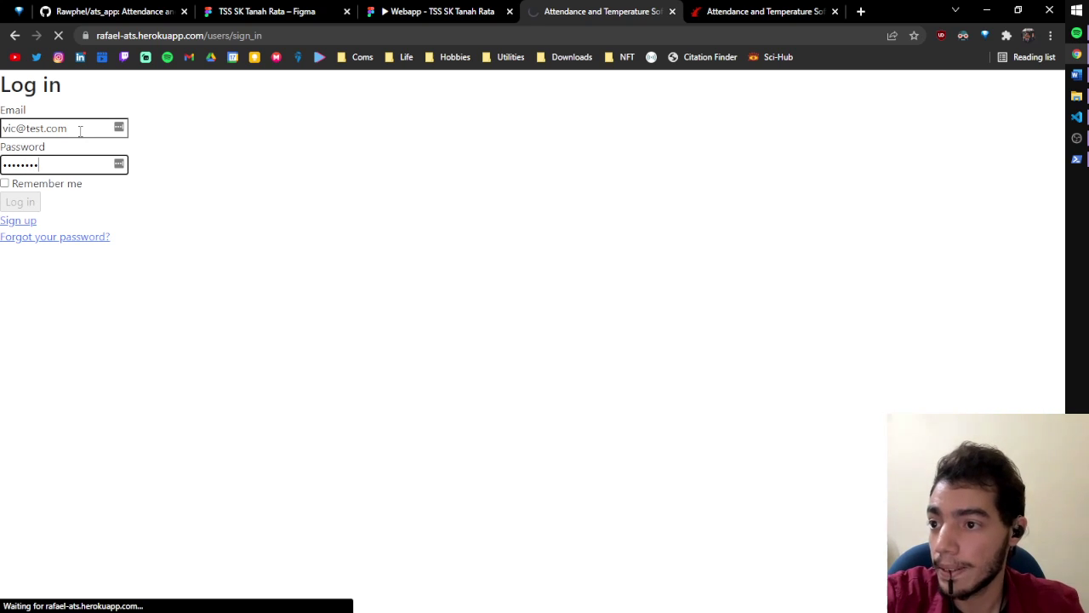